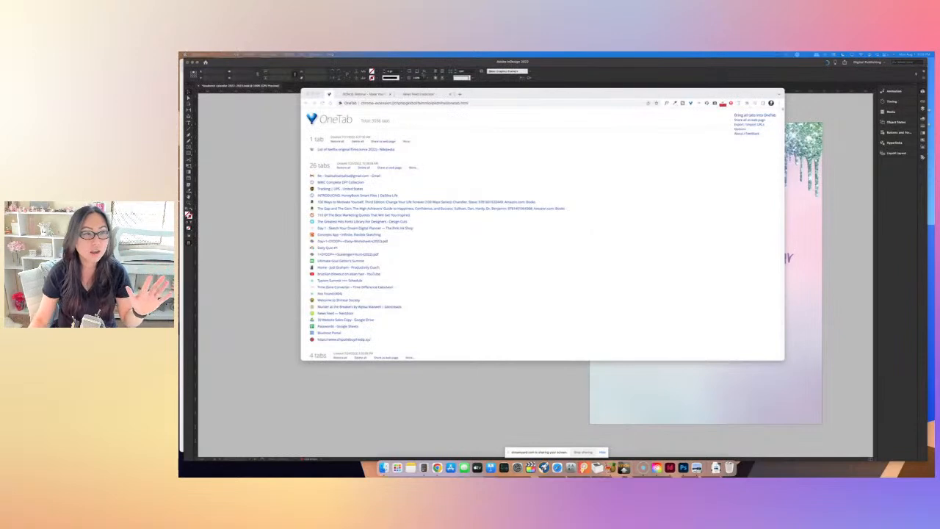
- Hide the browser and bring up the academic calendar 2022-2023 folder in Finder, moved clear of the cover
key("super+h")
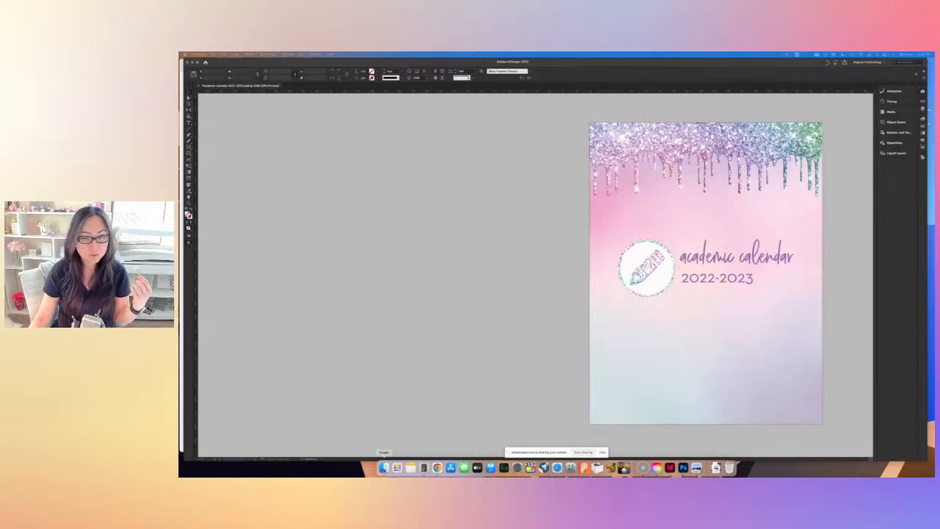
left_click(383, 468)
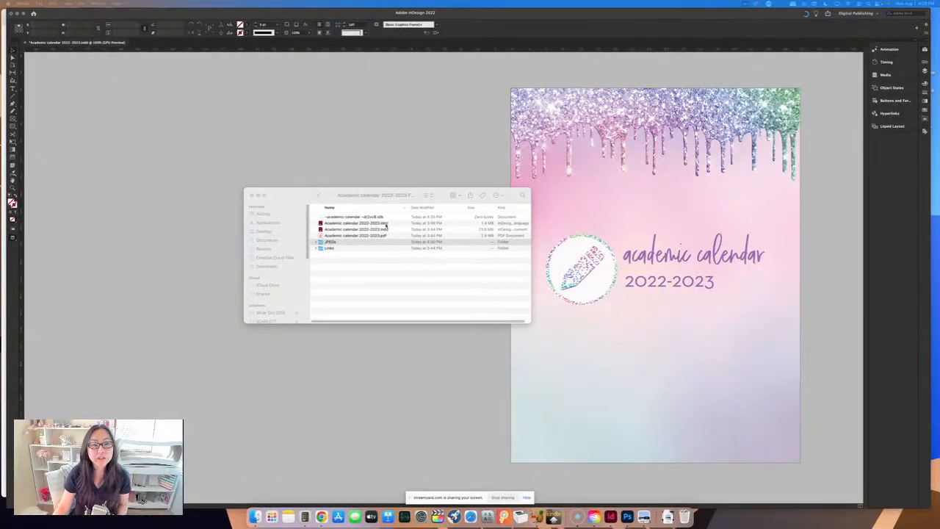
left_click_drag(401, 206, 449, 98)
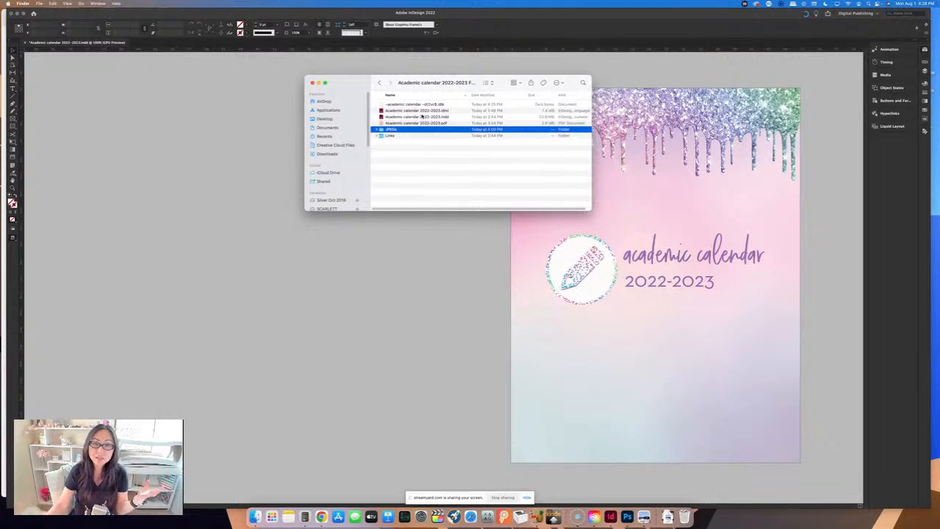
- Examine the calendar folder's PDF and INDD files, its JPEGs folder and the contents of its Links folder
left_click(425, 123)
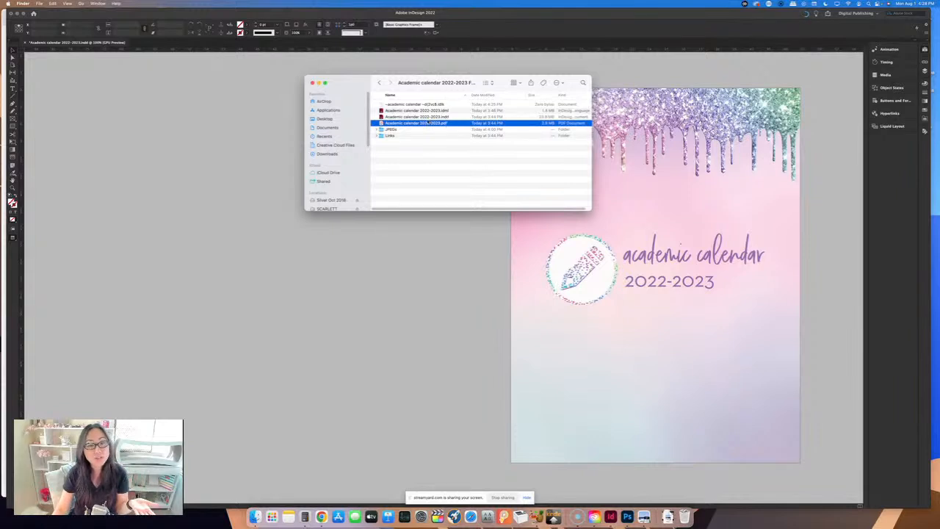
left_click(425, 117)
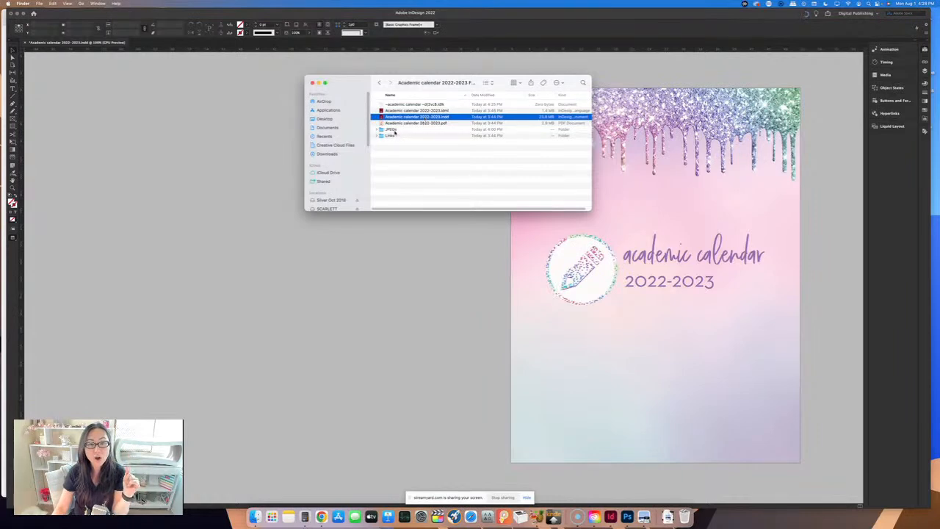
left_click(397, 130)
left_click(406, 136)
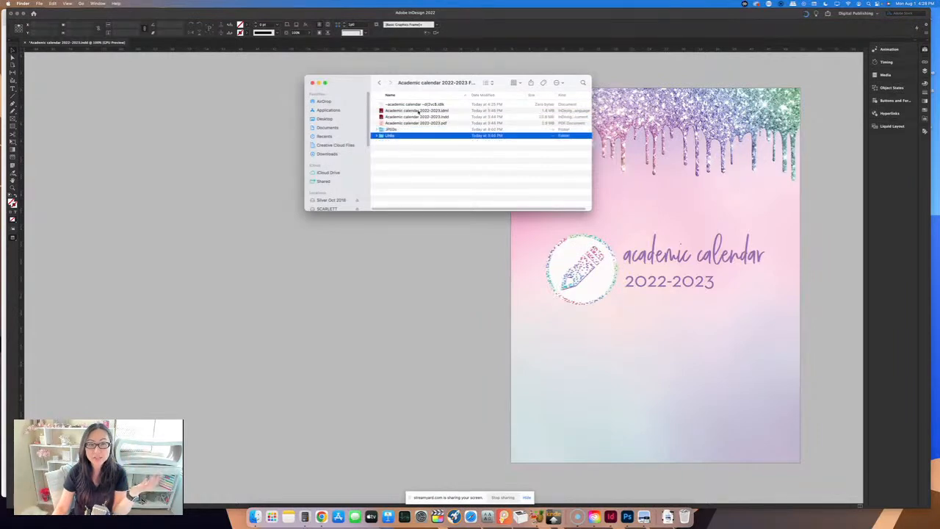
double_click(467, 135)
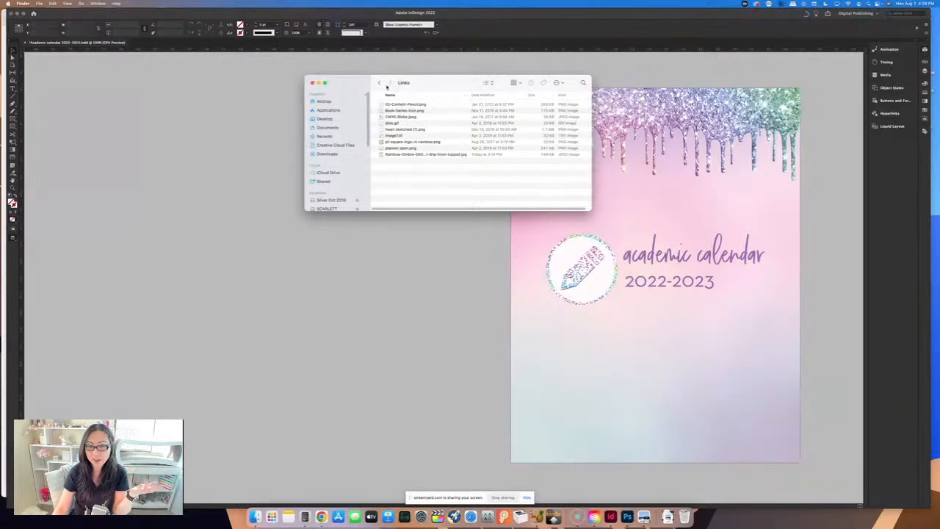
left_click(379, 83)
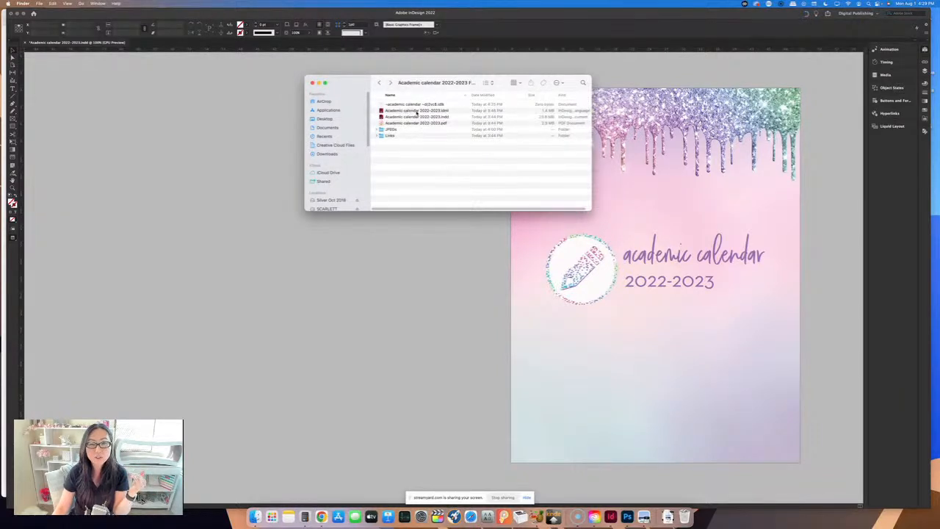
- Inspect the IDML file and the JPEGs folder, previewing an exported weekly page before returning to the calendar folder
left_click(417, 111)
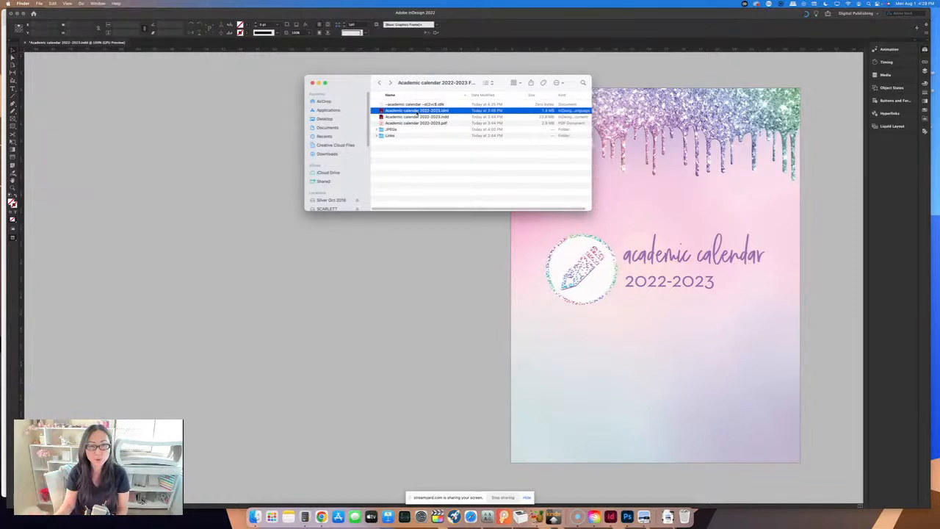
double_click(414, 129)
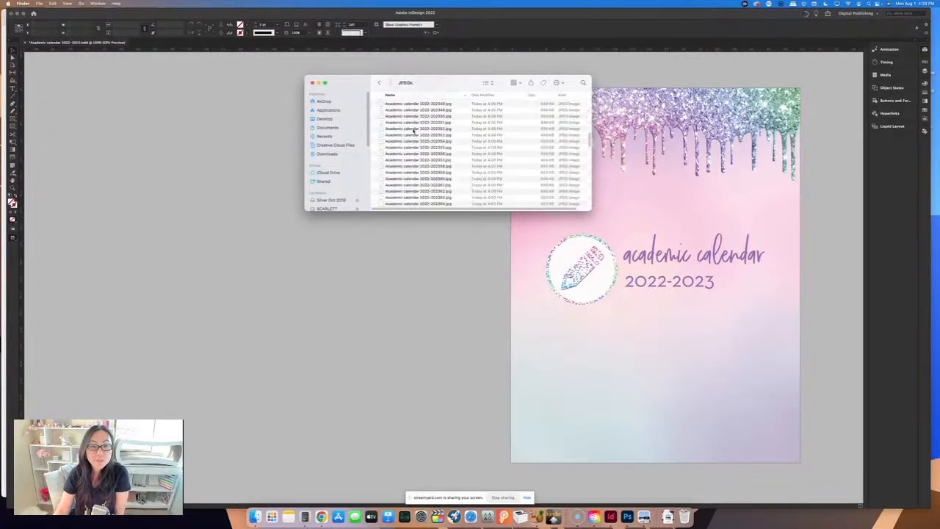
left_click(435, 110)
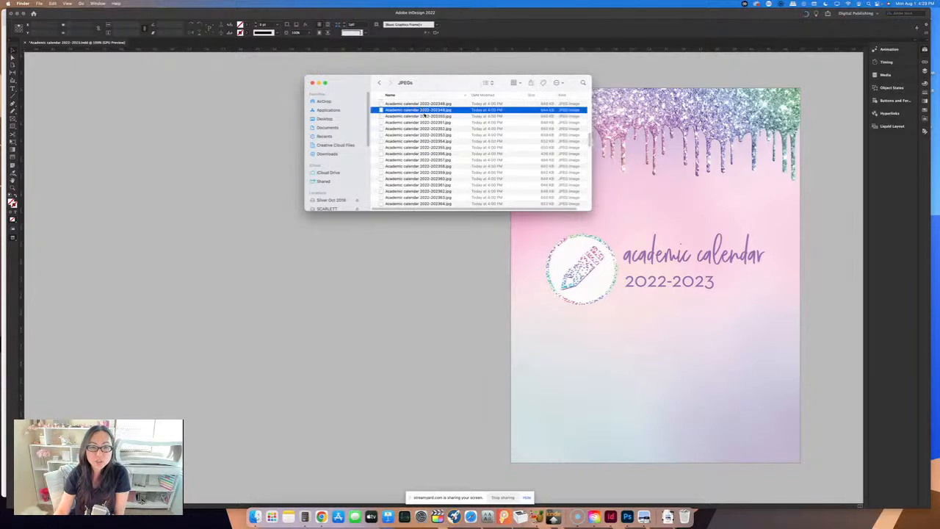
double_click(423, 113)
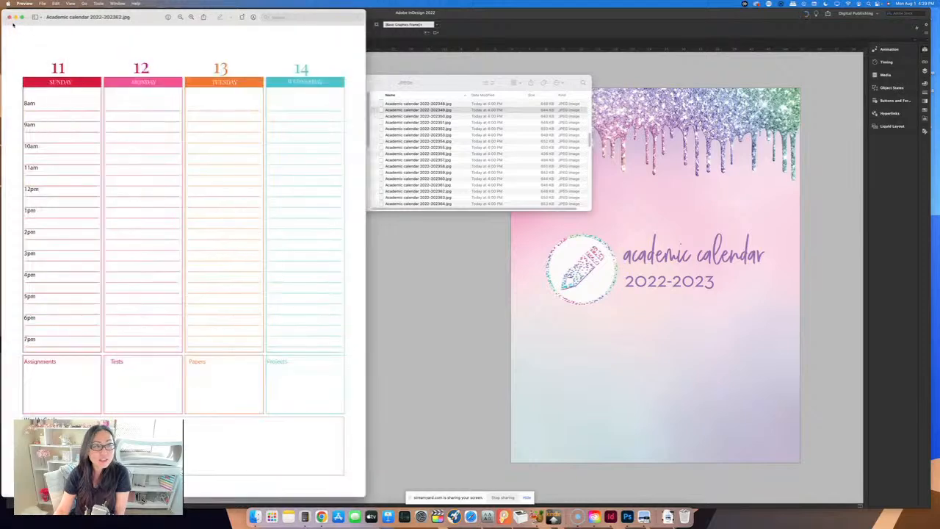
left_click(18, 26)
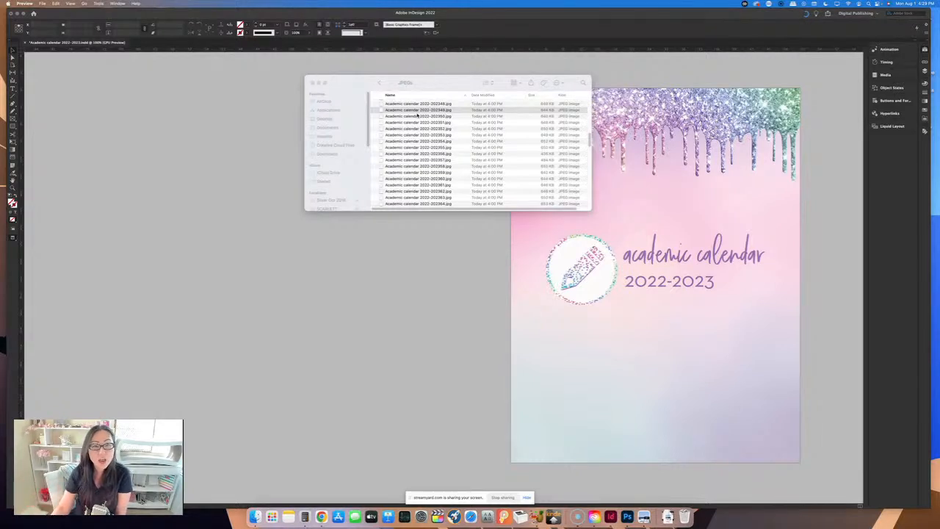
left_click(380, 83)
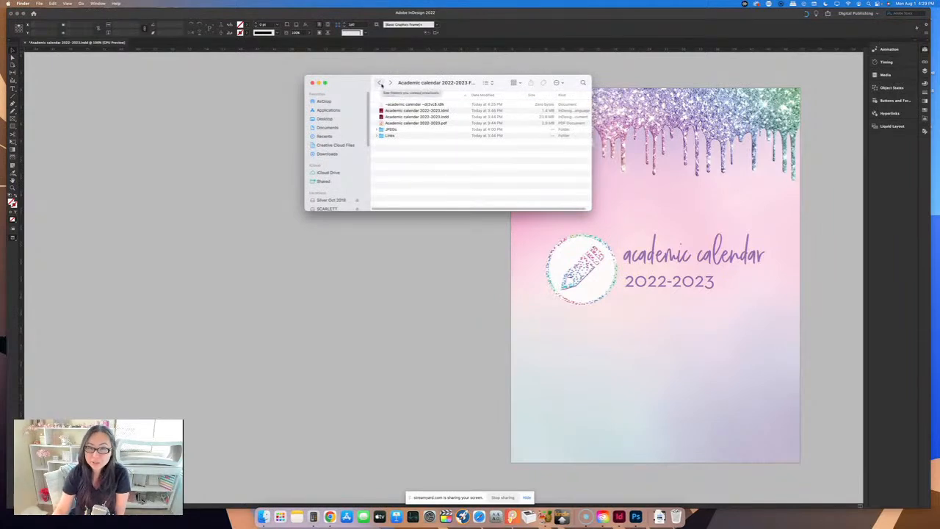
- Close the Finder window and display the calendar document's page thumbnails in InDesign
left_click_drag(429, 83, 418, 83)
key("super+w")
left_click(423, 193)
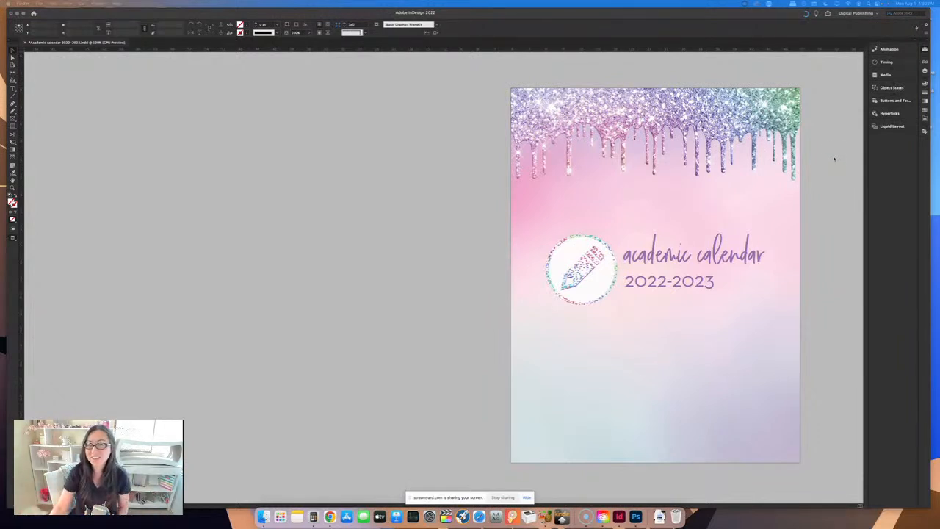
key("super+F12")
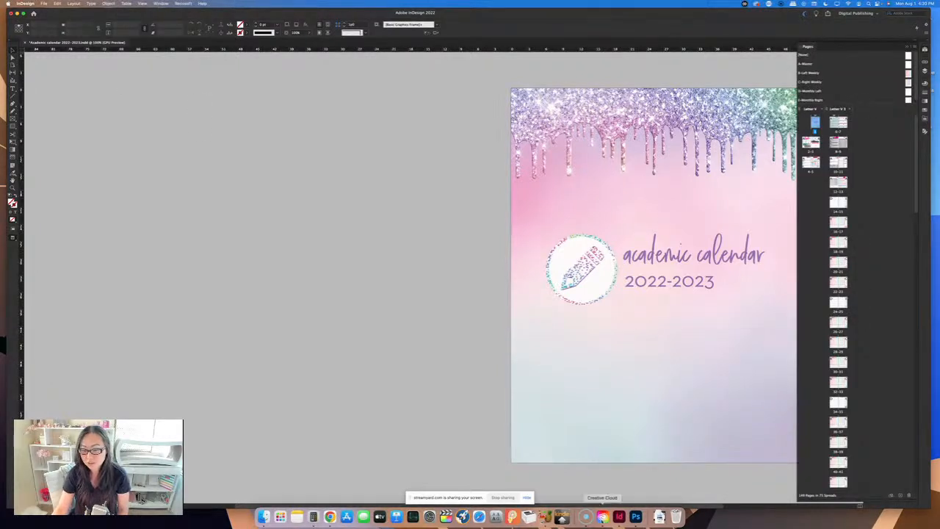
scroll(645, 506, "right", 1)
scroll(645, 507, "right", 3)
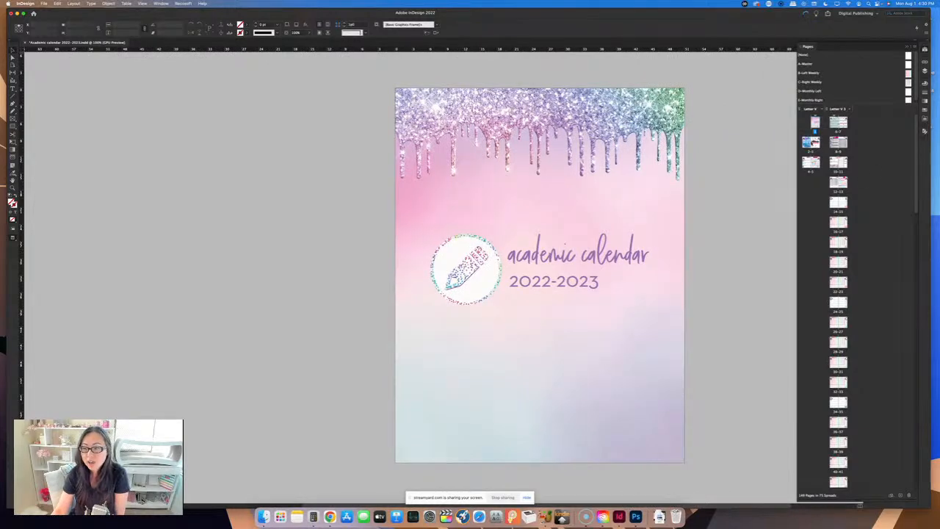
- Review spread 2-3 with the printing instructions and spread 4-5 with About Me and the 2022-2023 year overview
double_click(811, 144)
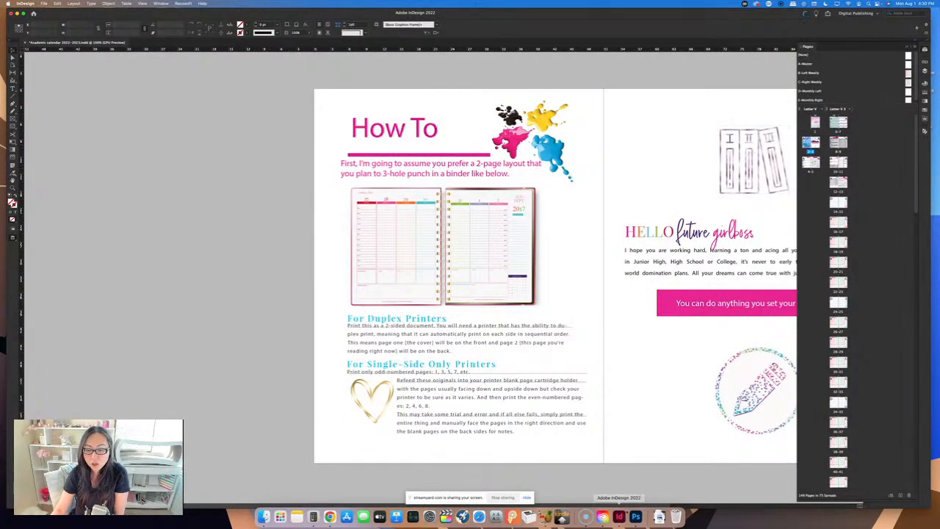
scroll(674, 504, "right", 1)
scroll(675, 504, "right", 2)
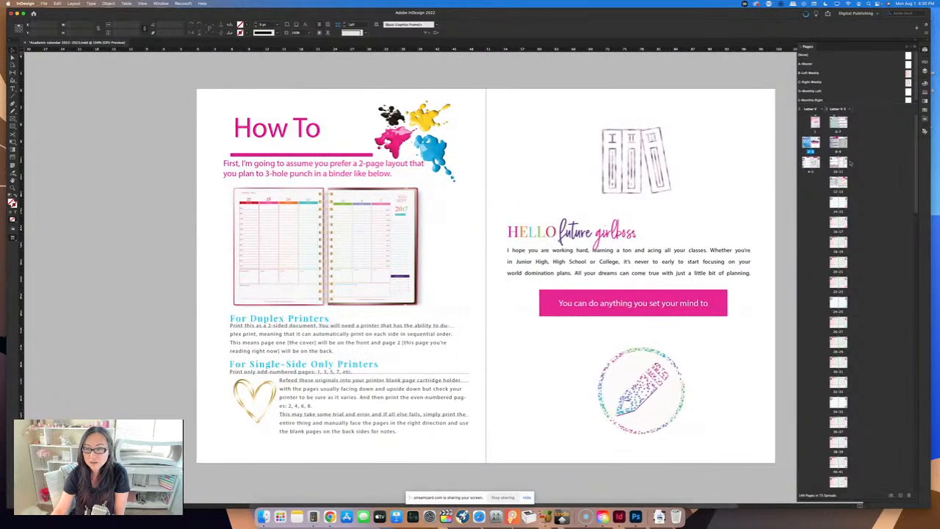
scroll(675, 504, "right", 5)
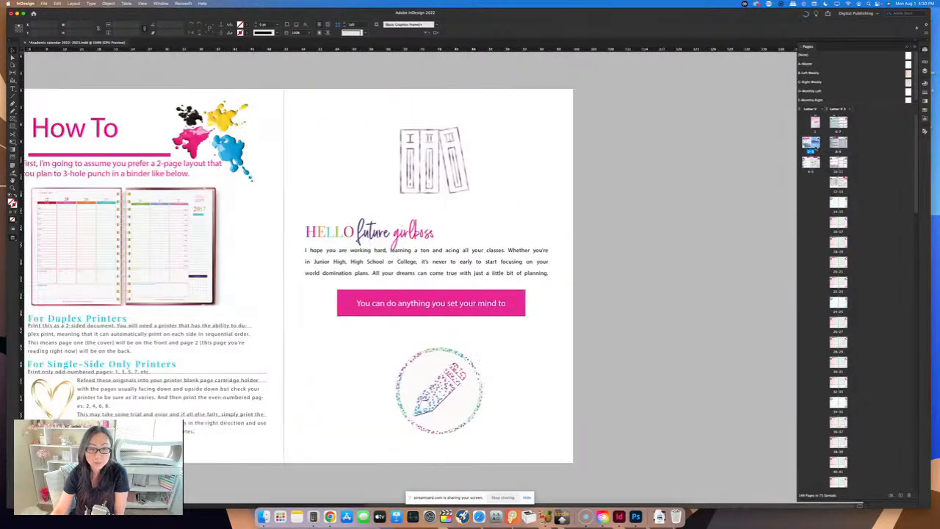
double_click(811, 162)
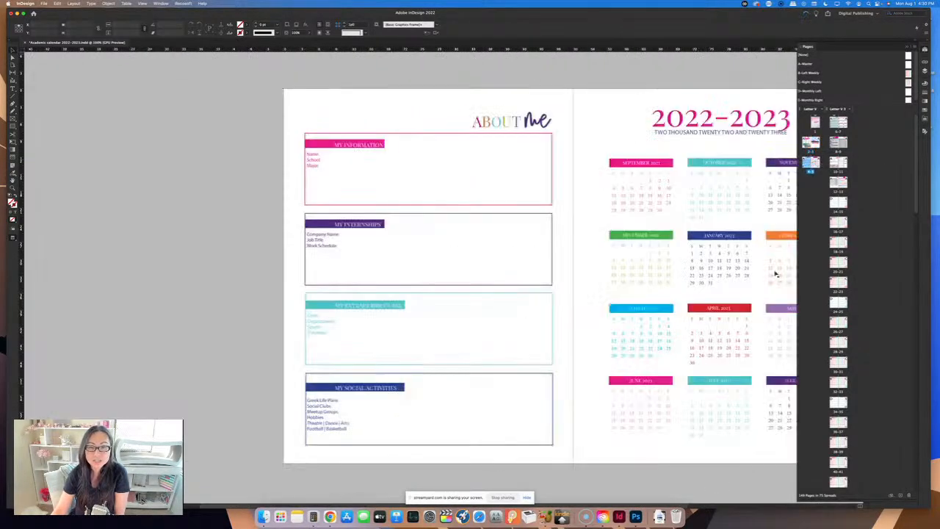
scroll(697, 499, "right", 1)
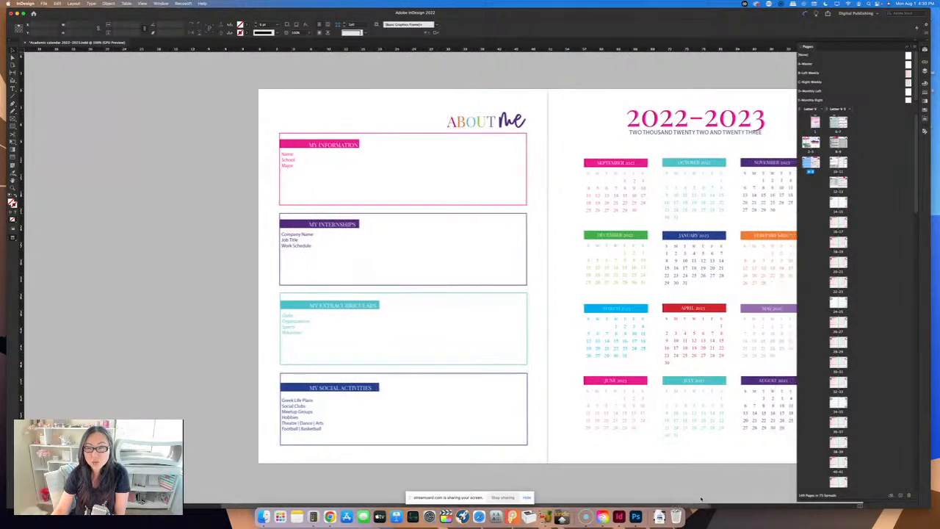
scroll(697, 500, "right", 3)
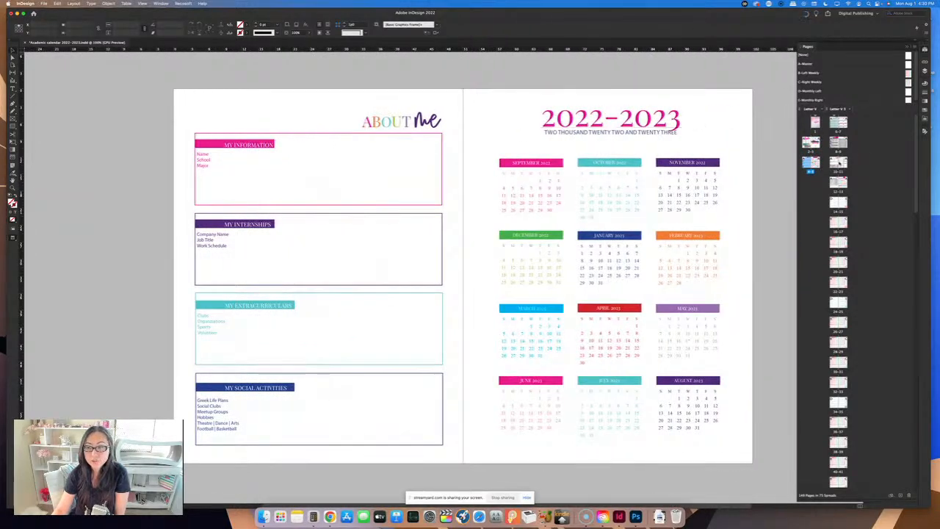
- Review the syllabus, group projects, grade tracker and August 2022 monthly spreads on pages 8 to 15
double_click(837, 142)
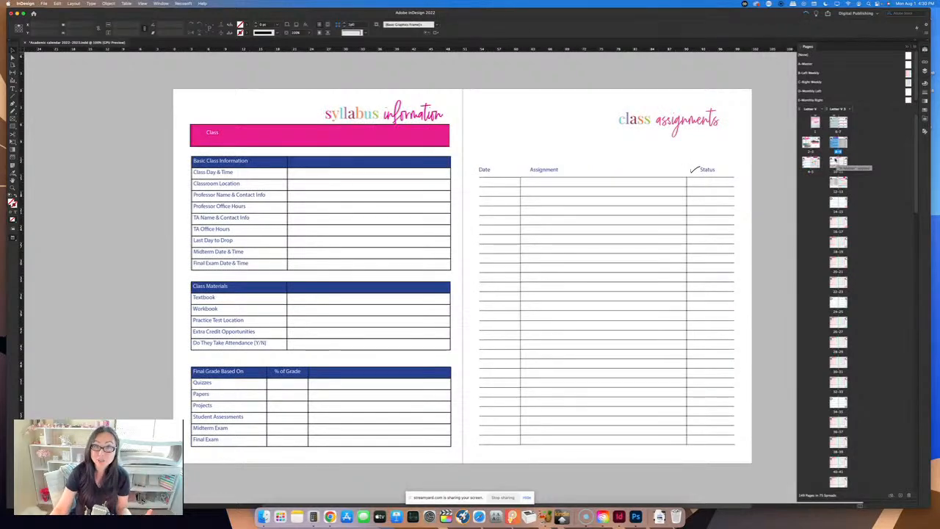
double_click(836, 162)
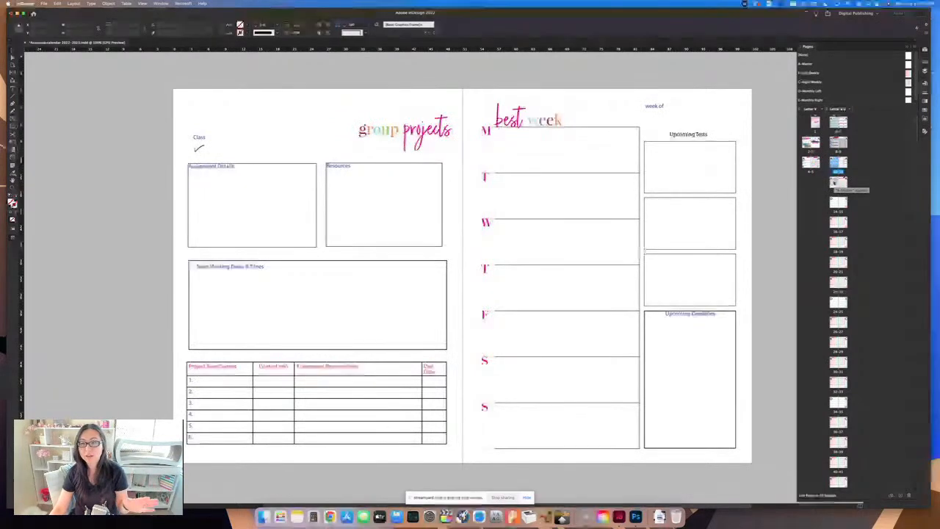
double_click(838, 182)
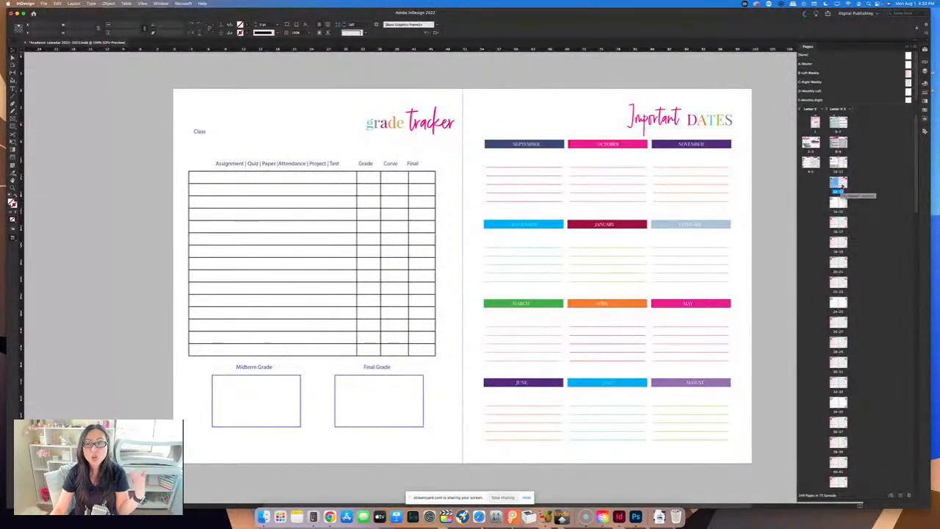
double_click(838, 208)
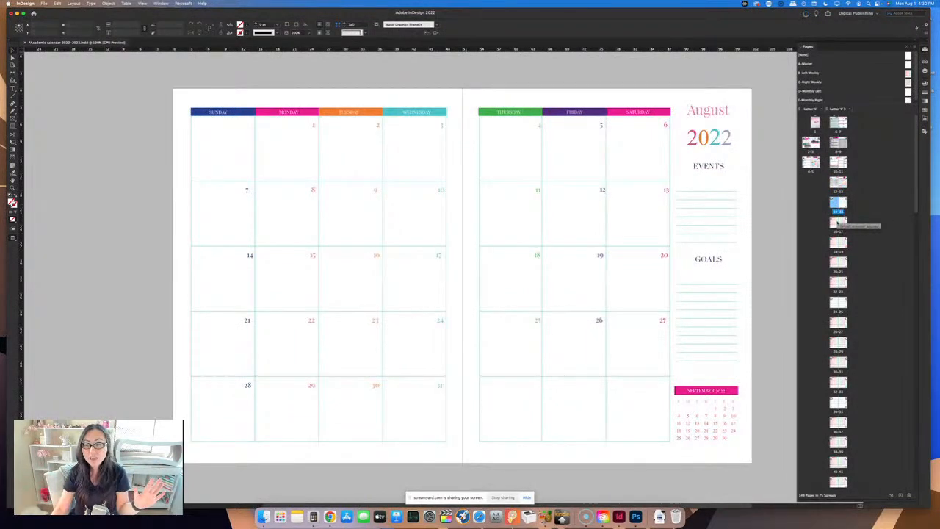
- Review the August 2022 weekly spreads on pages 16 to 23 and return to spread 16-17
double_click(837, 222)
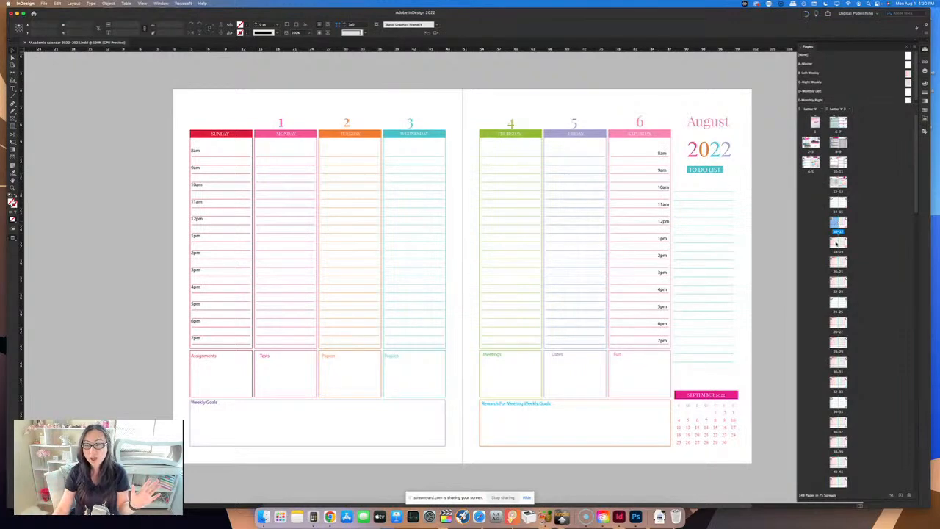
double_click(838, 244)
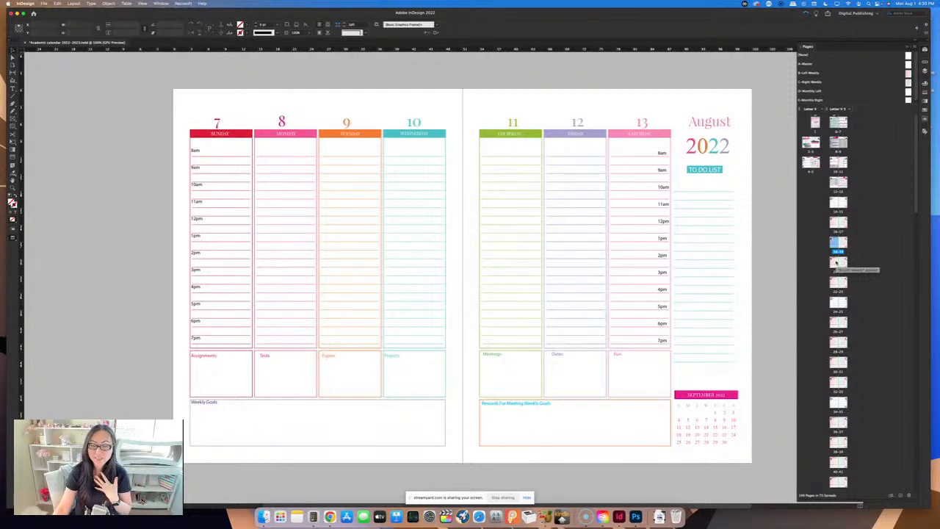
double_click(837, 263)
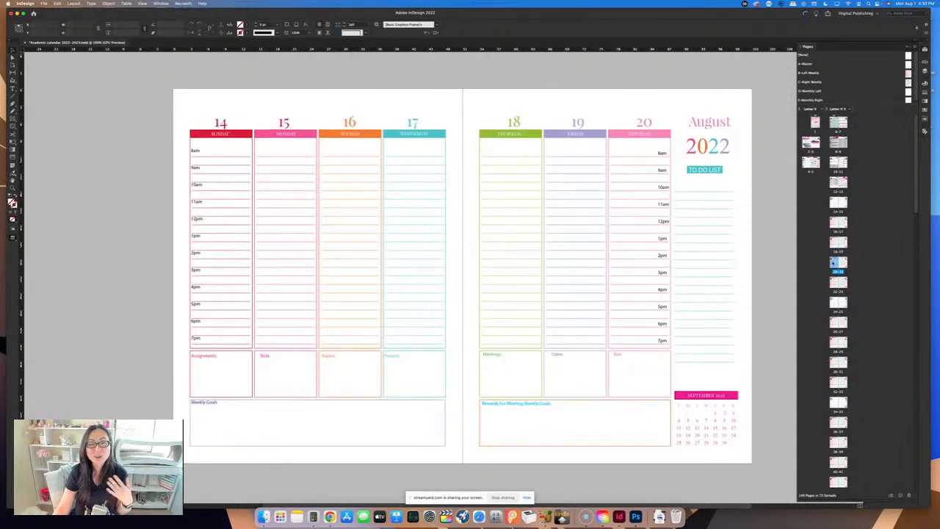
double_click(840, 282)
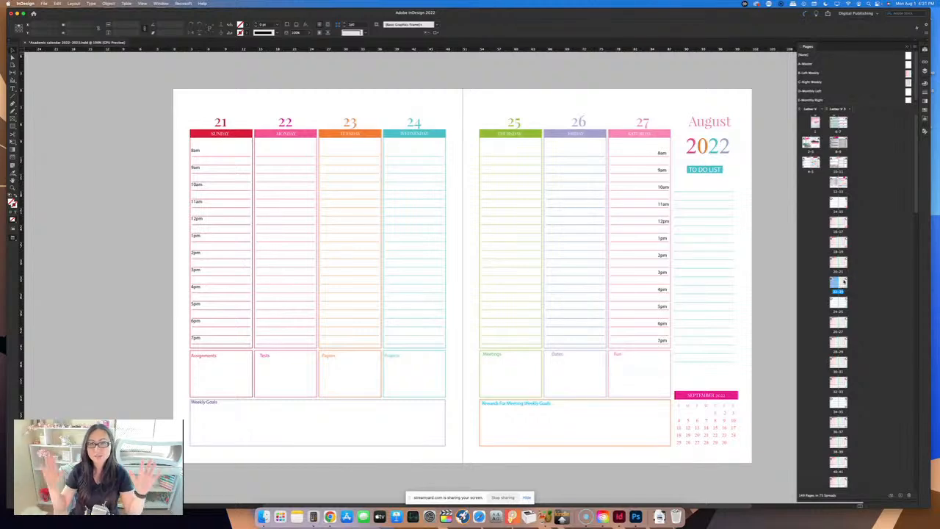
double_click(839, 223)
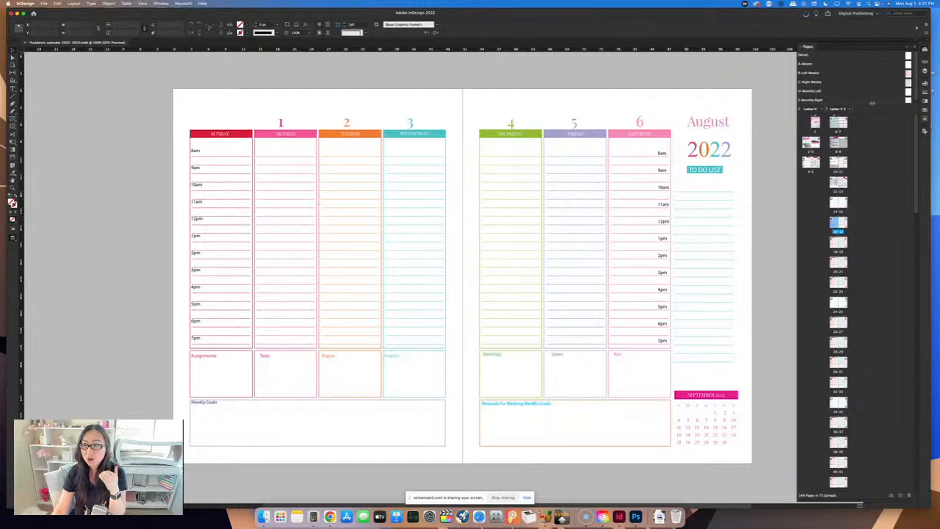
- Enlarge the parent pages area above the document page thumbnails
left_click_drag(872, 103, 872, 123)
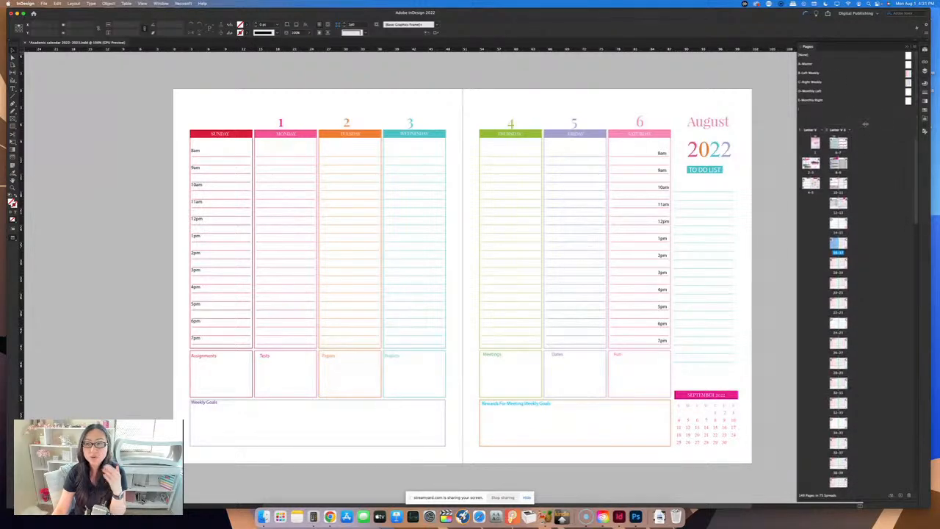
left_click(162, 3)
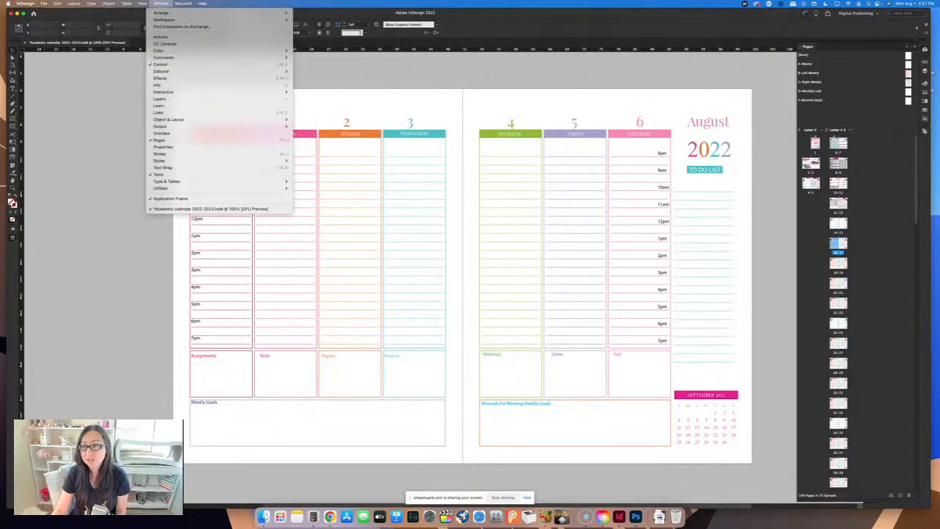
left_click(816, 254)
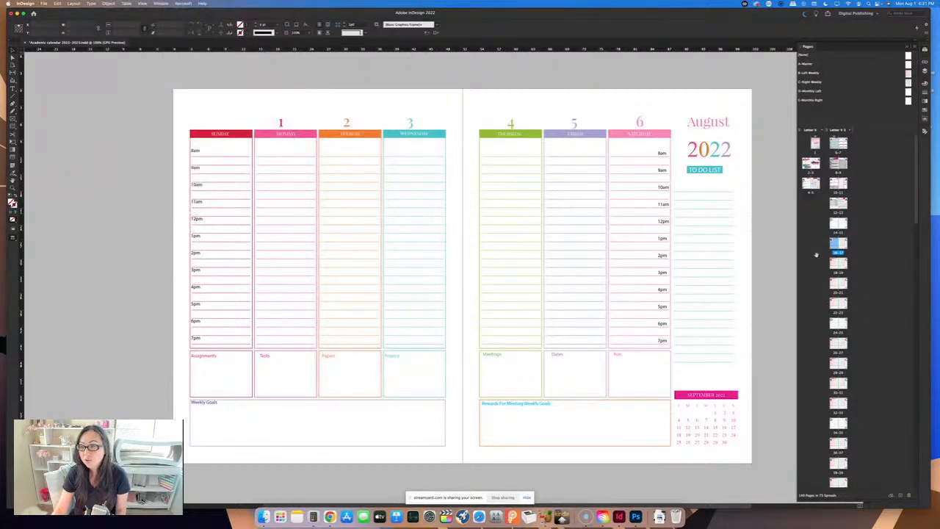
- Review the B-Left Weekly, C-Right Weekly, D-Monthly Left and E-Monthly Right parent pages
double_click(812, 74)
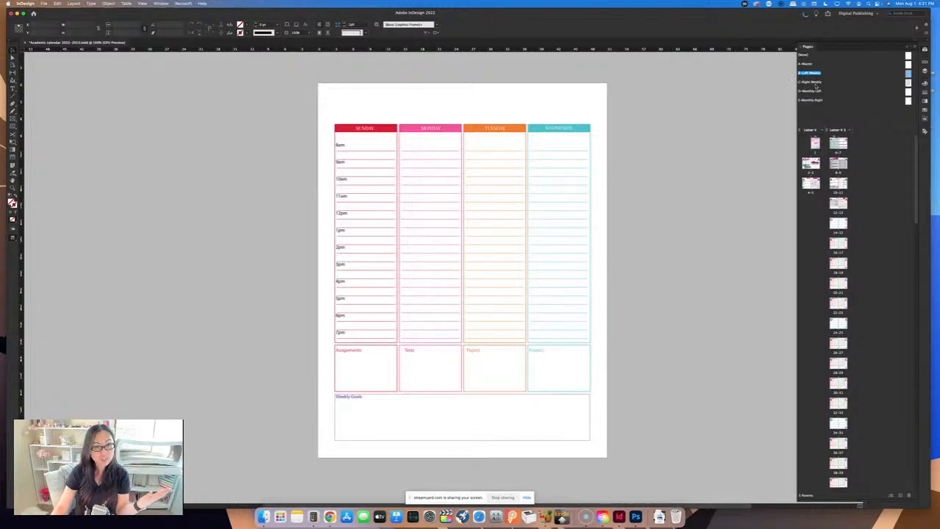
double_click(812, 81)
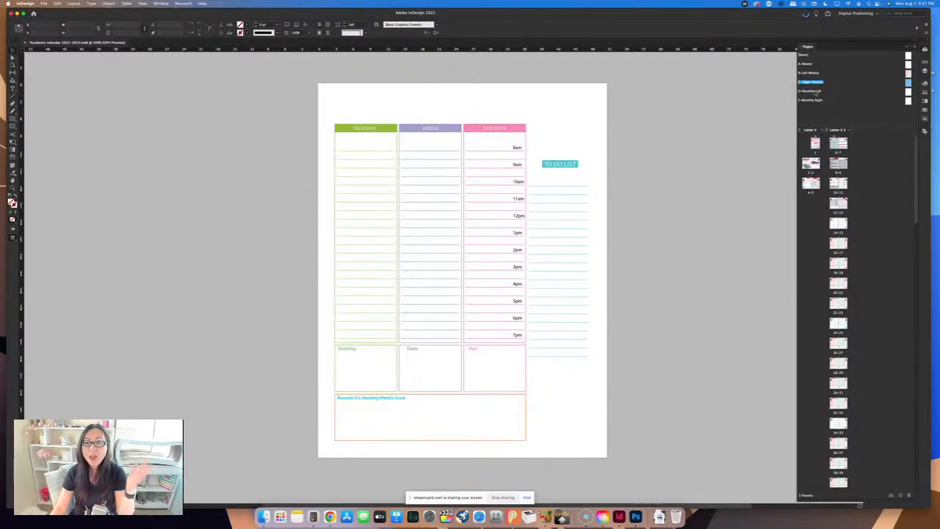
double_click(812, 90)
double_click(817, 100)
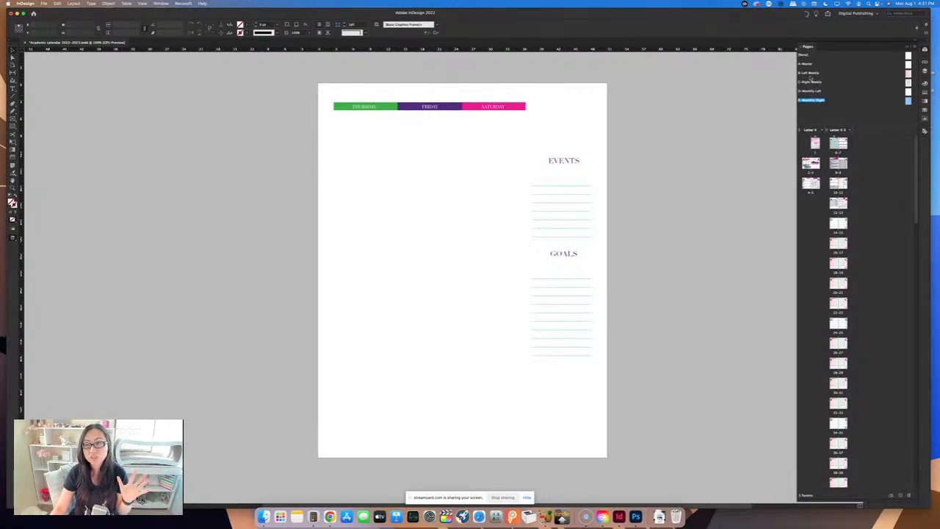
- On the B-Left Weekly parent page, fill the Sunday header bar with the magenta swatch C=0 M=100 Y=0 K=0
double_click(809, 73)
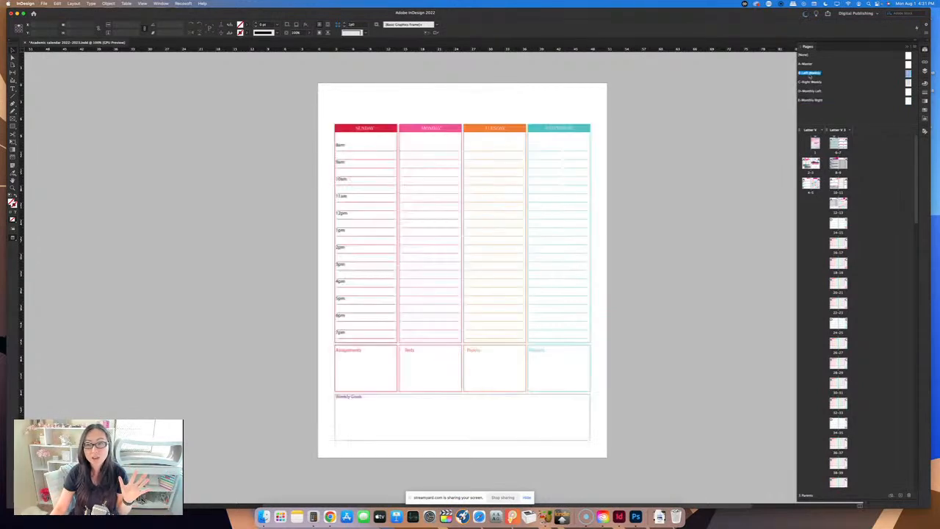
left_click(389, 130)
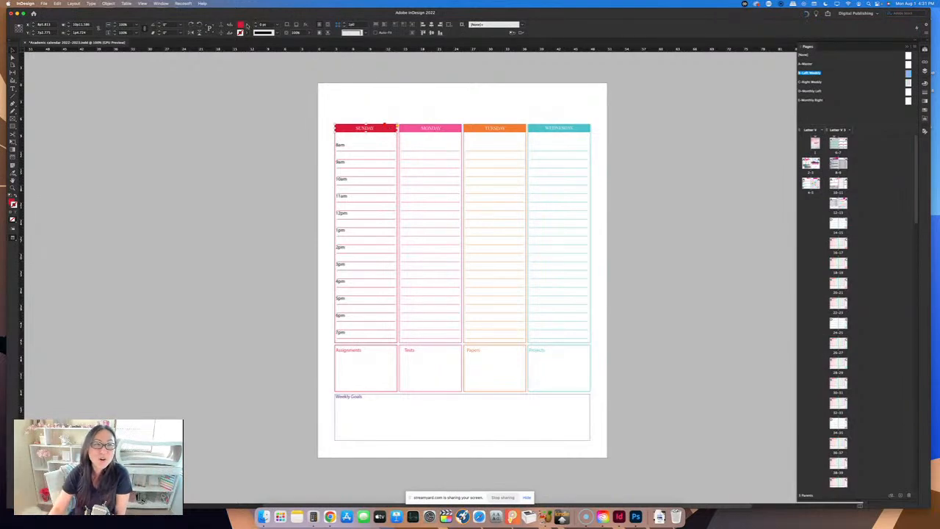
left_click(247, 26)
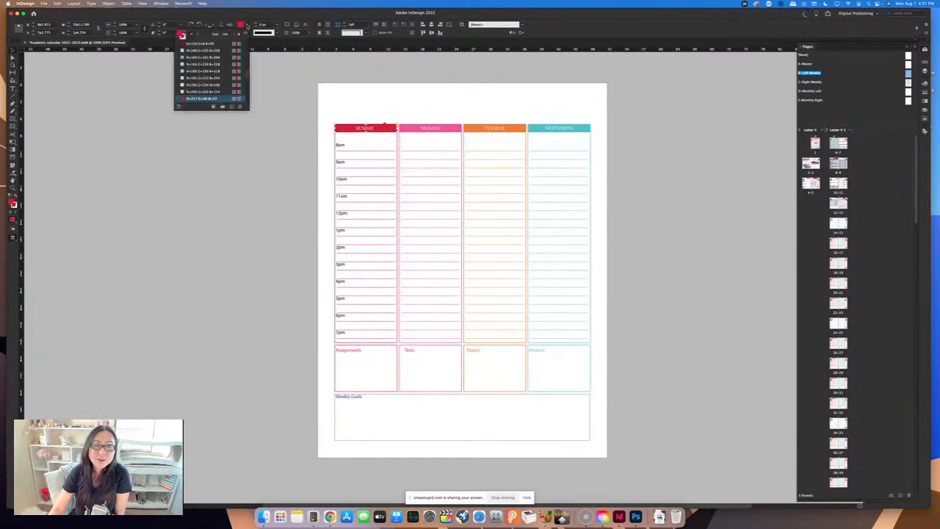
left_click(209, 65)
scroll(230, 65, "up", 5)
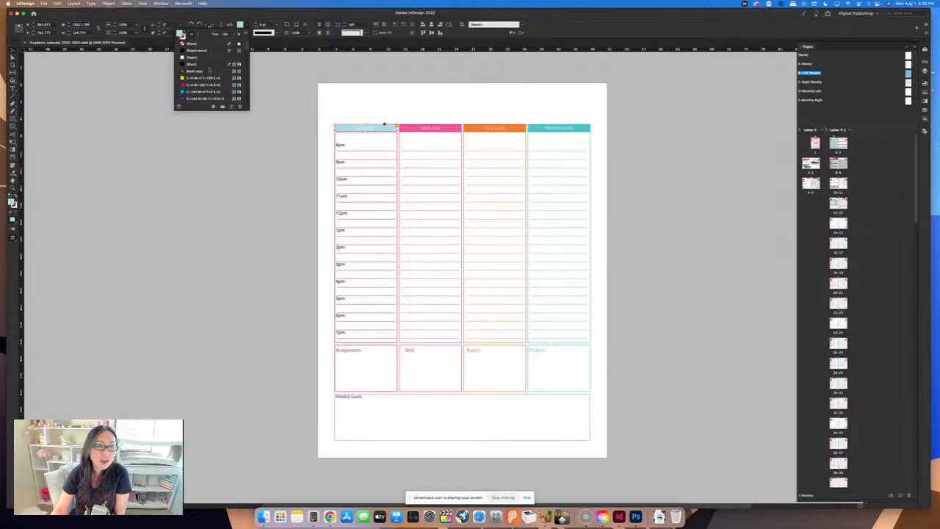
left_click(206, 85)
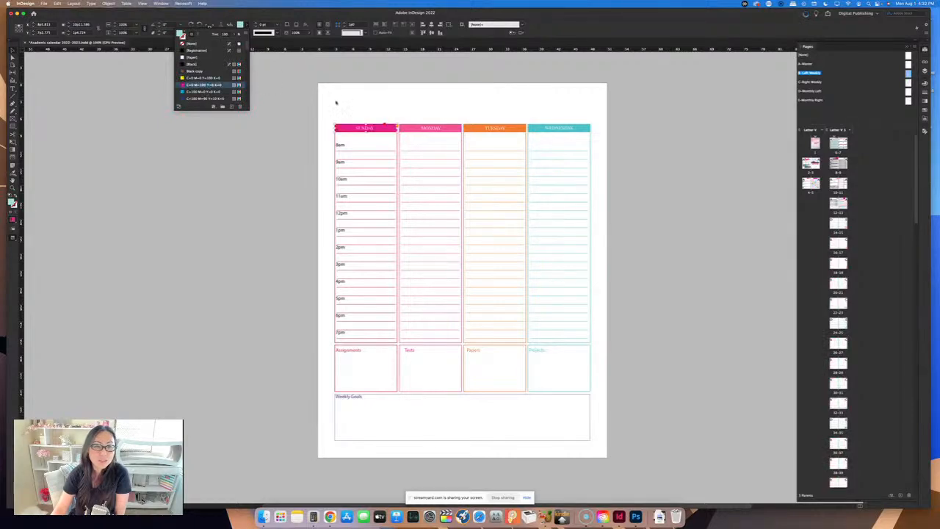
- Fill the Monday header bar on the left weekly parent page with the dark blue swatch
left_click(405, 129)
left_click(247, 27)
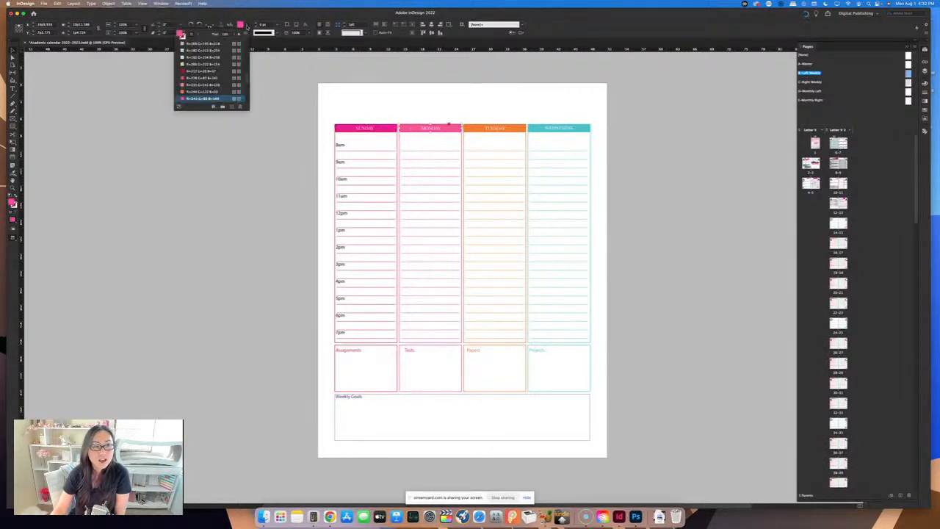
left_click(203, 58)
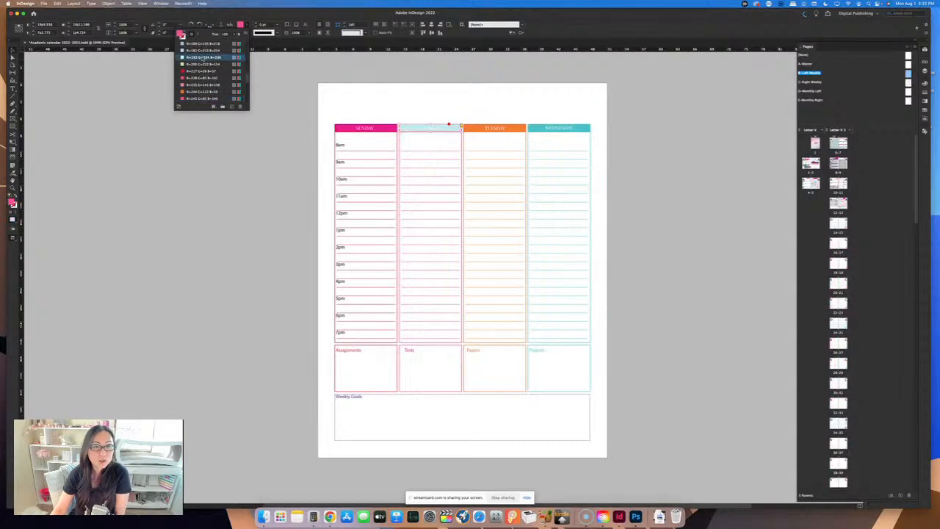
scroll(204, 59, "up", 8)
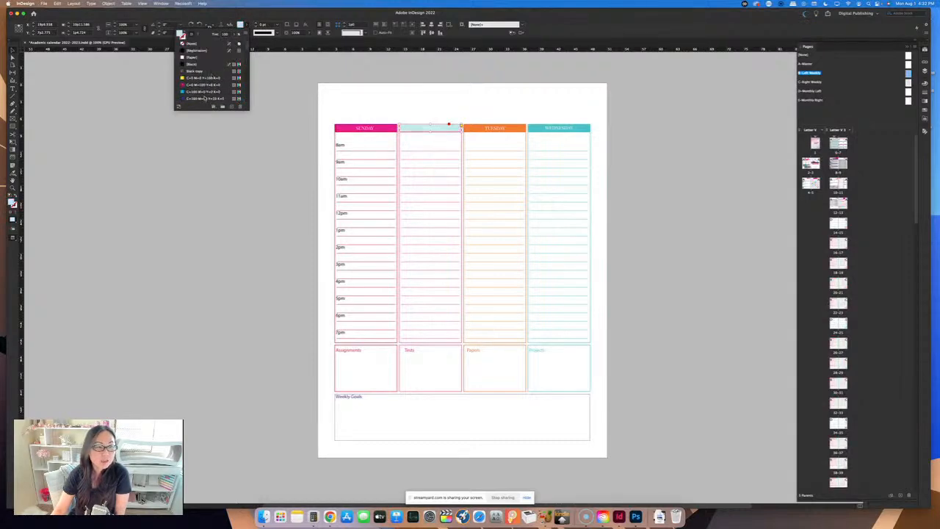
- Fill the Tuesday header bar with the magenta swatch C=0 M=100 Y=0 K=0
left_click(471, 129)
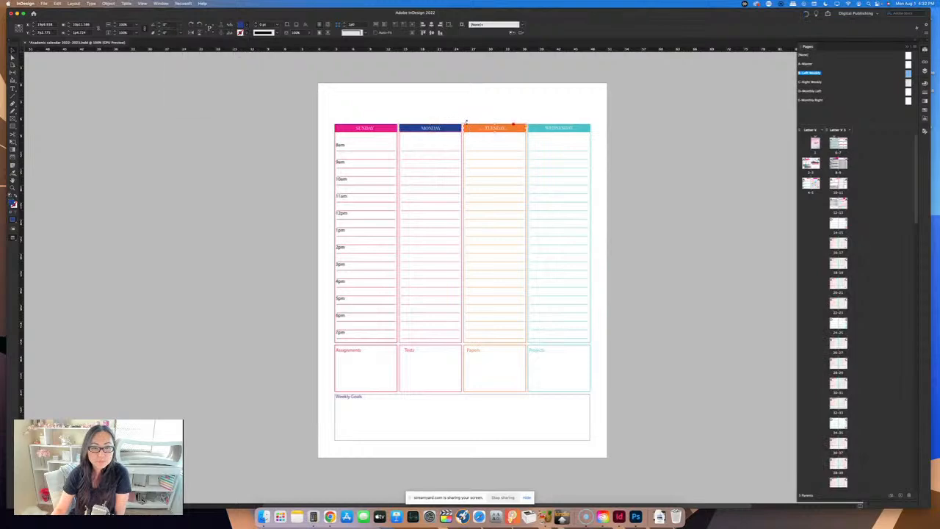
left_click(247, 27)
scroll(220, 71, "up", 2)
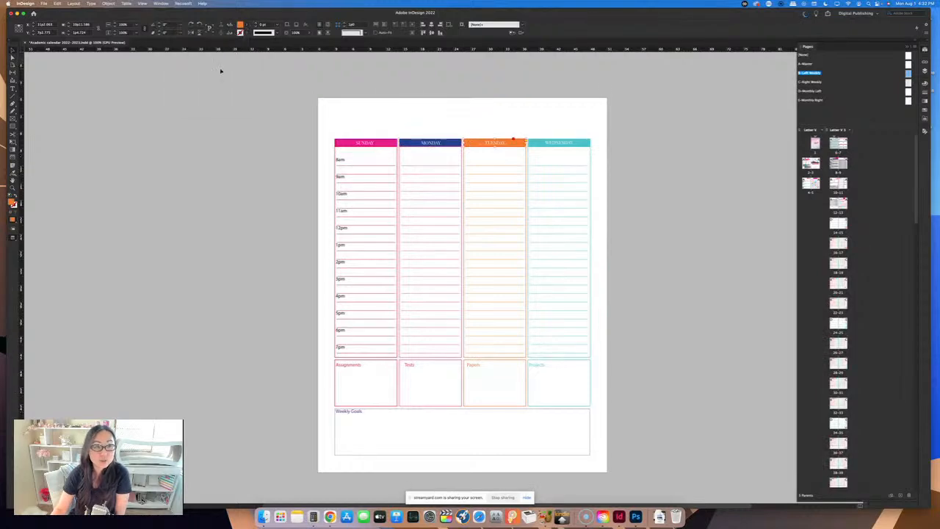
left_click(248, 28)
scroll(228, 83, "up", 8)
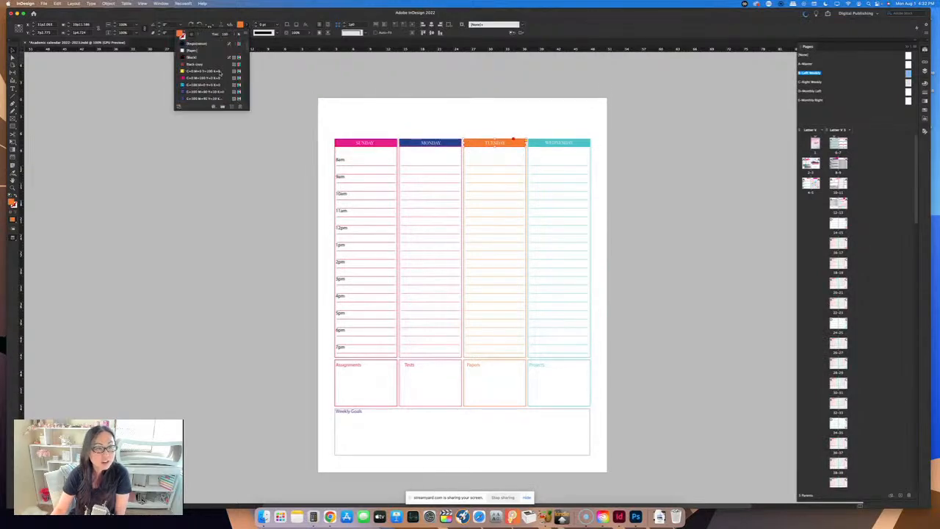
left_click(211, 85)
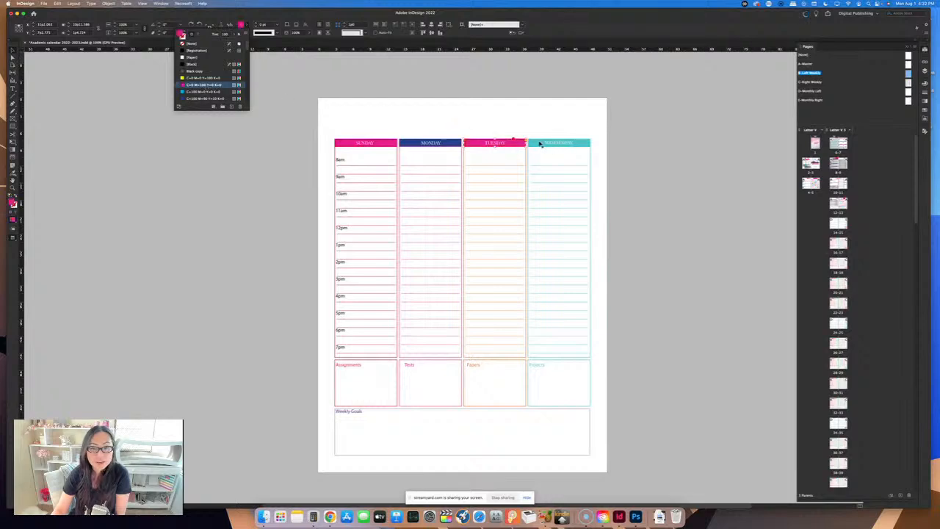
- Fill the Wednesday header bar with the dark blue swatch and deselect it
left_click(560, 144)
left_click(245, 27)
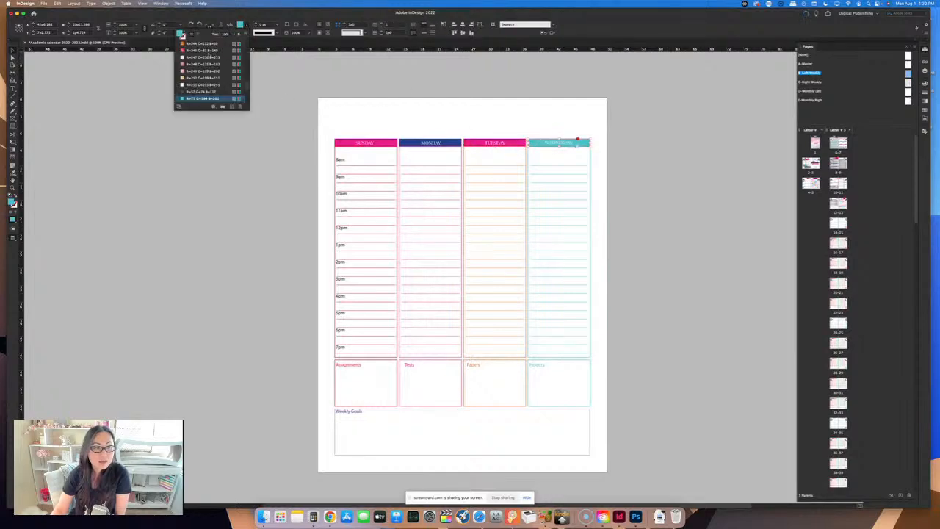
scroll(210, 53, "up", 5)
left_click(206, 50)
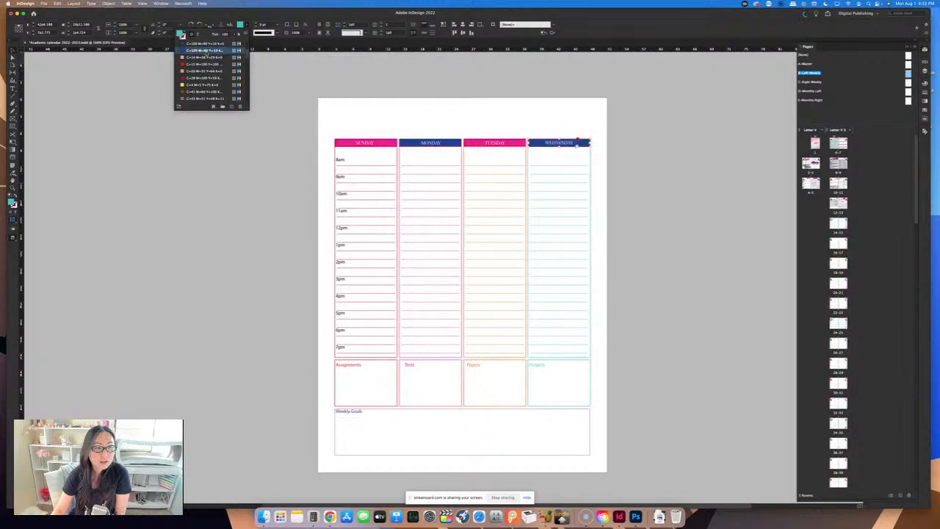
left_click(554, 101)
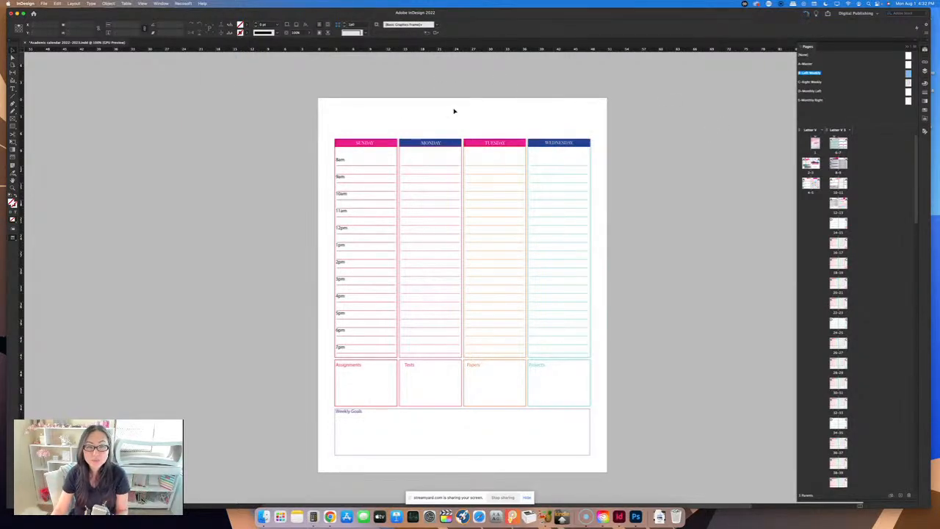
- Change the font of the Sunday, Monday, Tuesday and Wednesday header texts to Texta Alt Bold
double_click(370, 144)
left_click(430, 144, "shift")
left_click(494, 146, "shift")
left_click(562, 144, "shift")
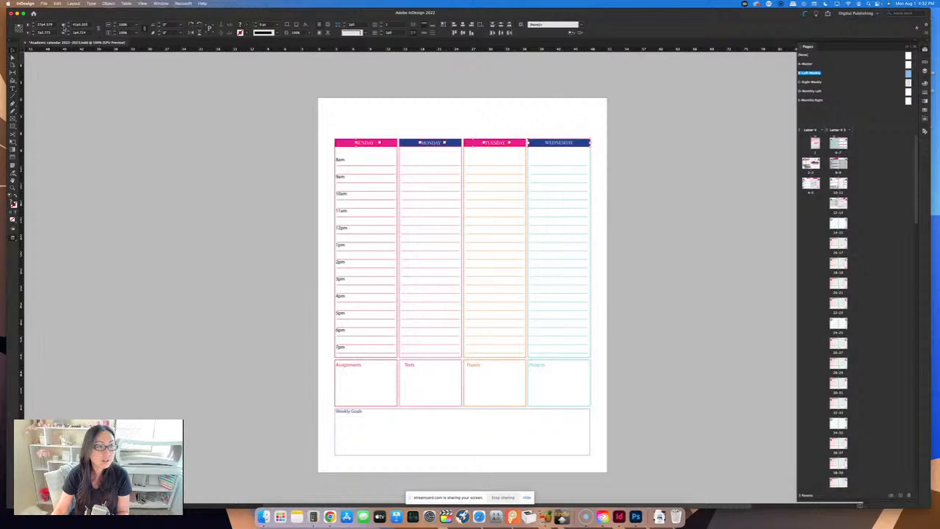
left_click(65, 25)
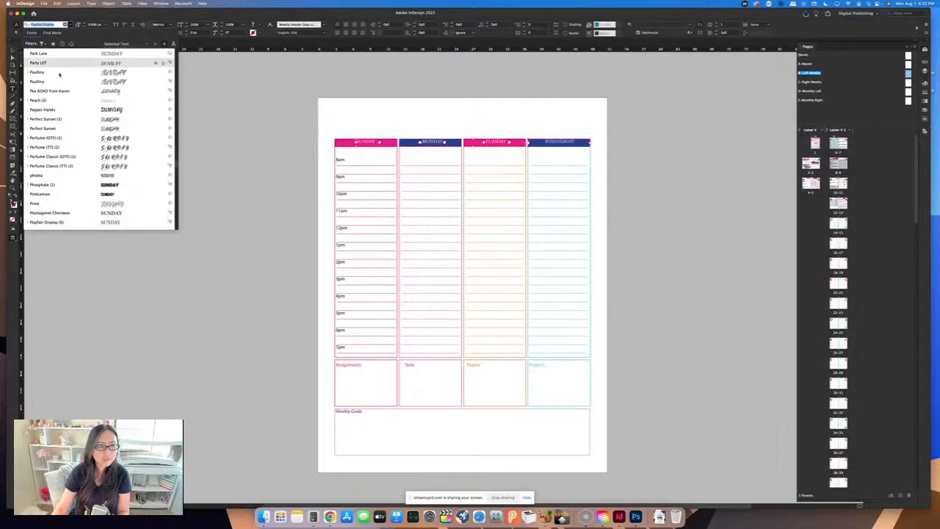
type("texta")
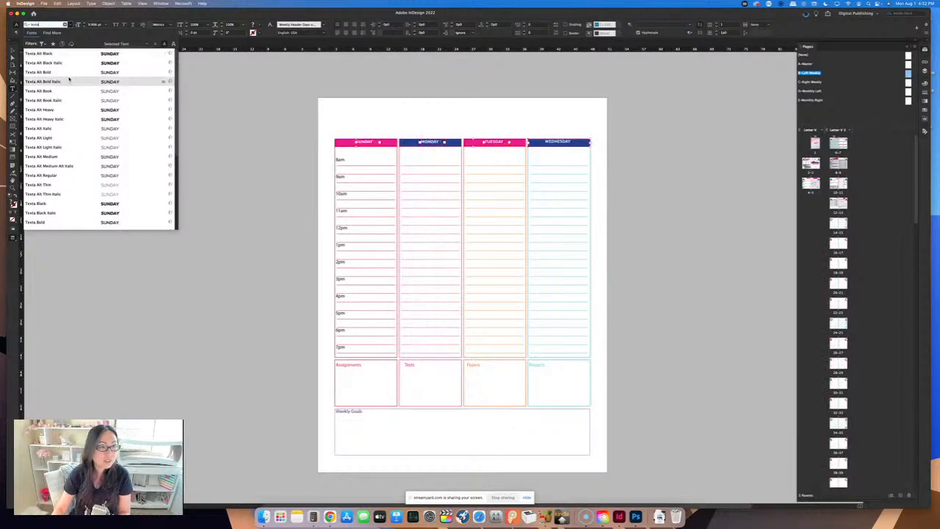
left_click(67, 73)
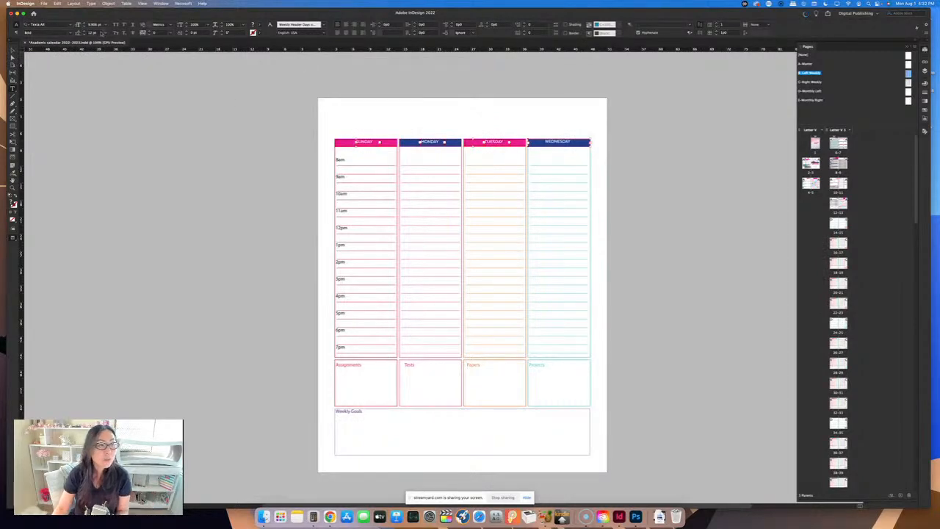
- Increase the font size of the four weekday header texts to 11 pt and deselect them
left_click(85, 23)
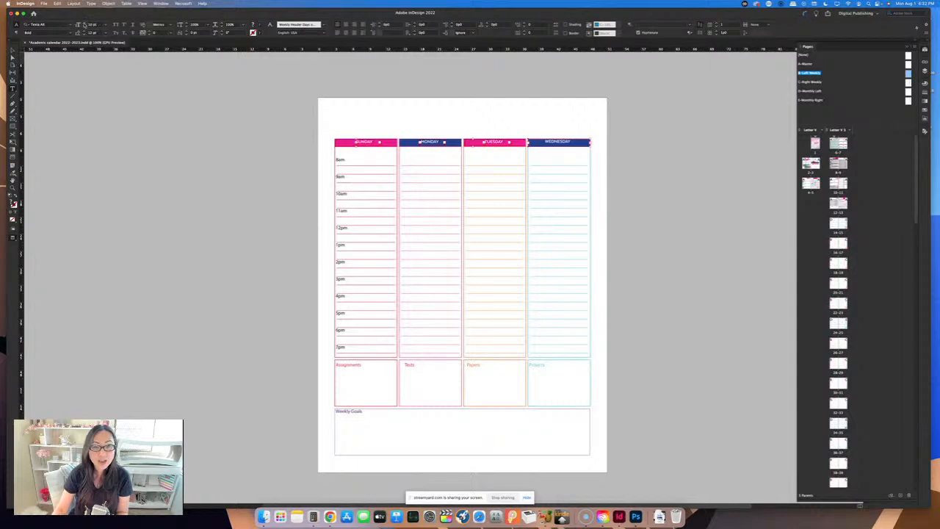
left_click(84, 24)
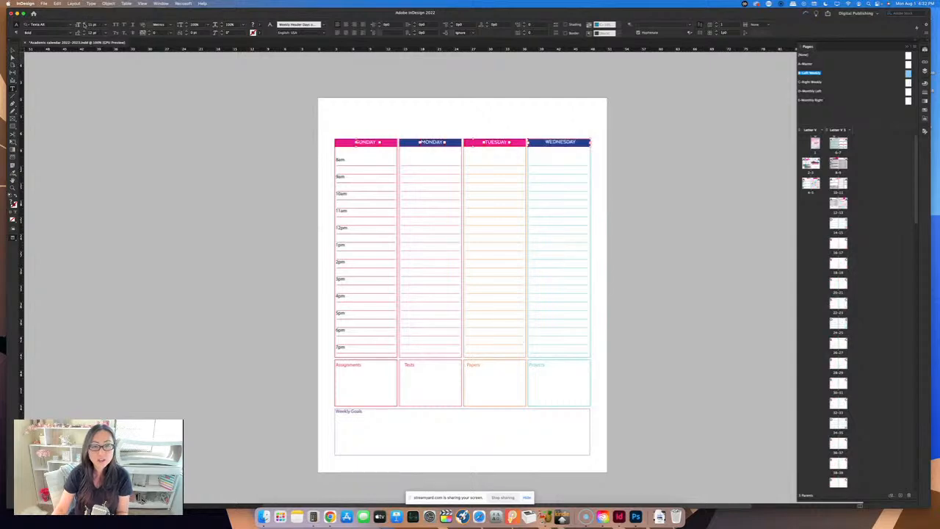
key("Escape")
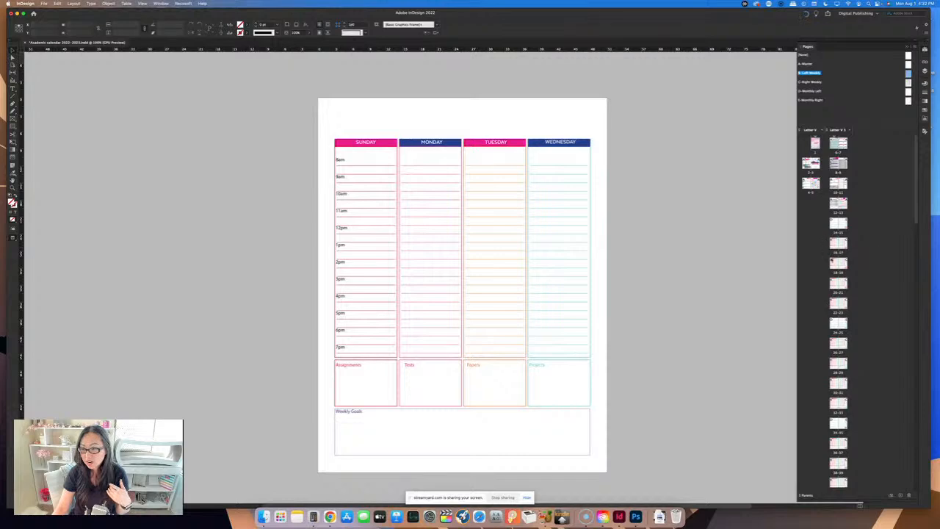
- Check the restyled headers on weekly spread 16-17, and view the whole August 2022 monthly spread 14-15
double_click(835, 244)
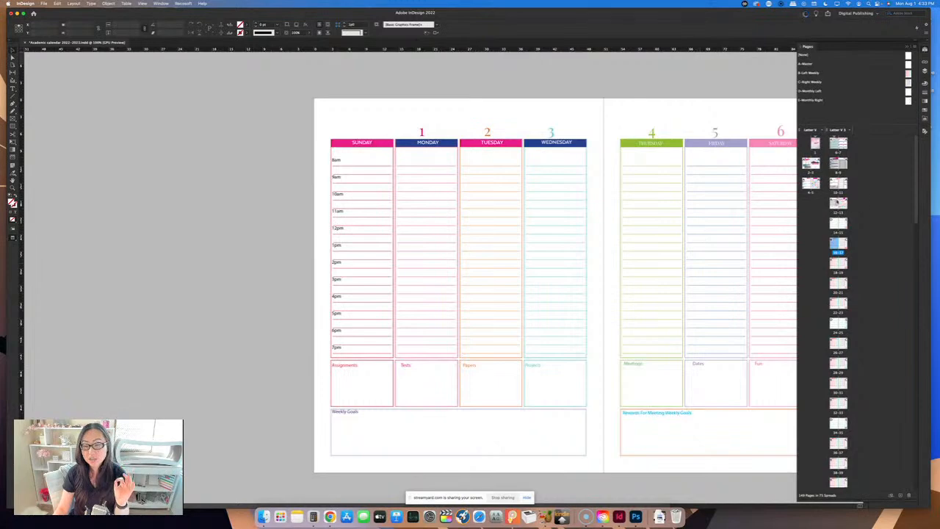
double_click(839, 225)
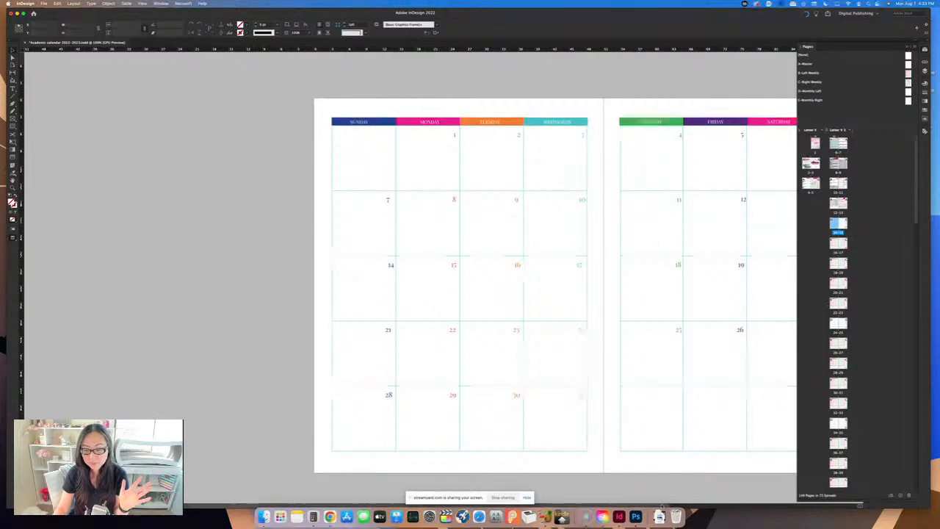
scroll(664, 504, "right", 3)
scroll(709, 503, "right", 5)
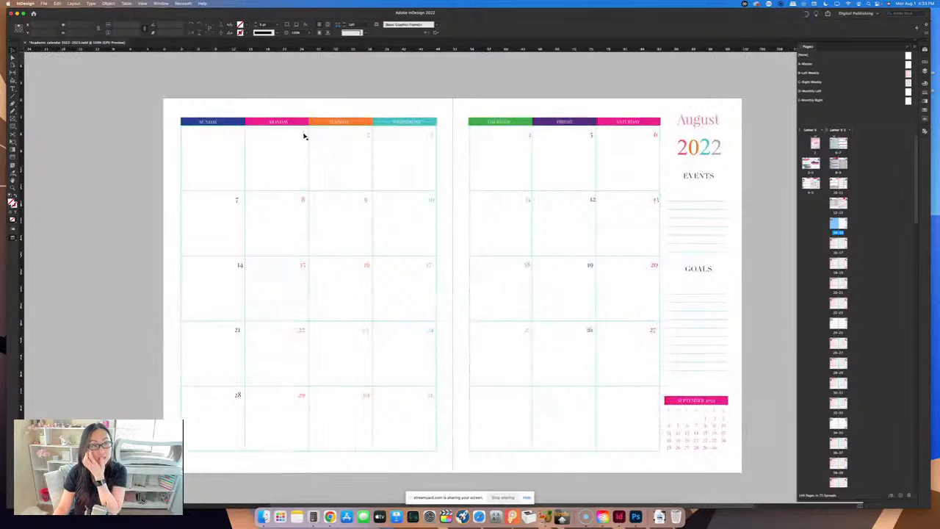
- Display the Character Styles list, lengthen it to show all styles, and place it beside the August monthly spread
left_click(160, 3)
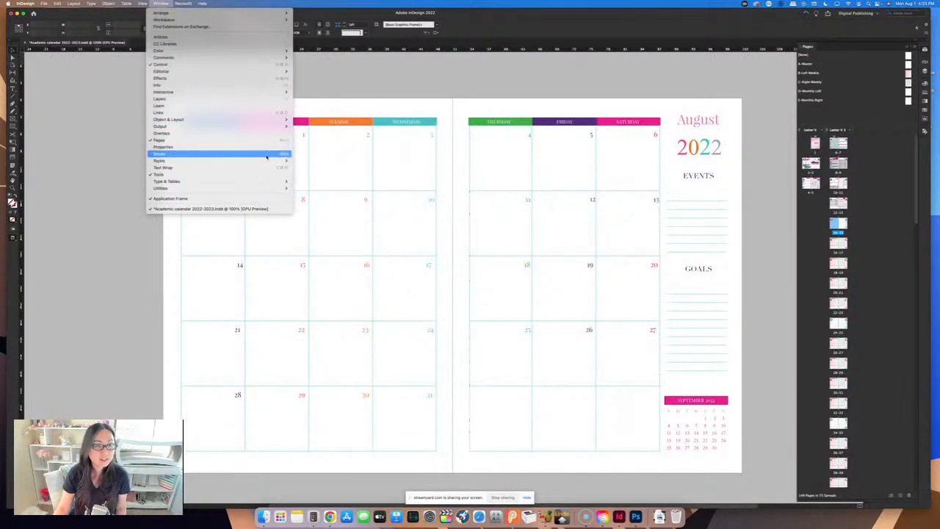
mouse_move(281, 160)
left_click(356, 168)
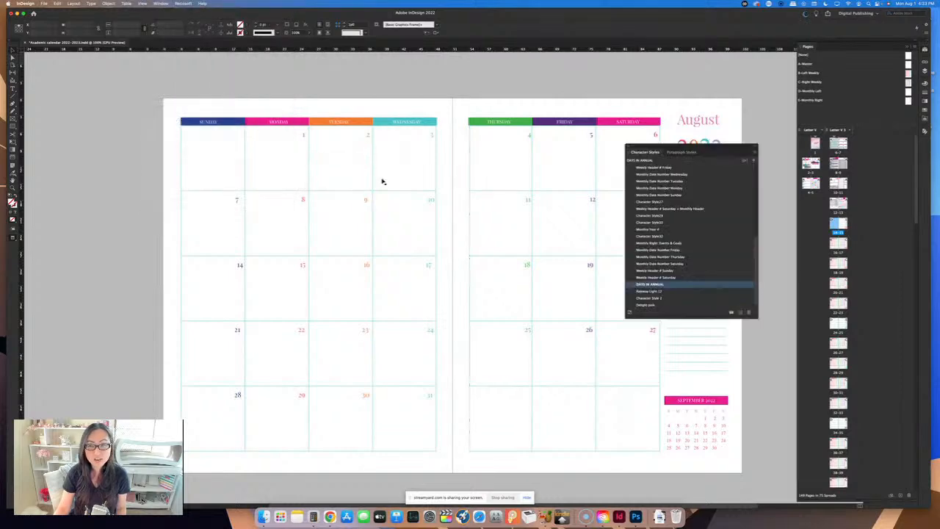
left_click_drag(678, 155, 539, 68)
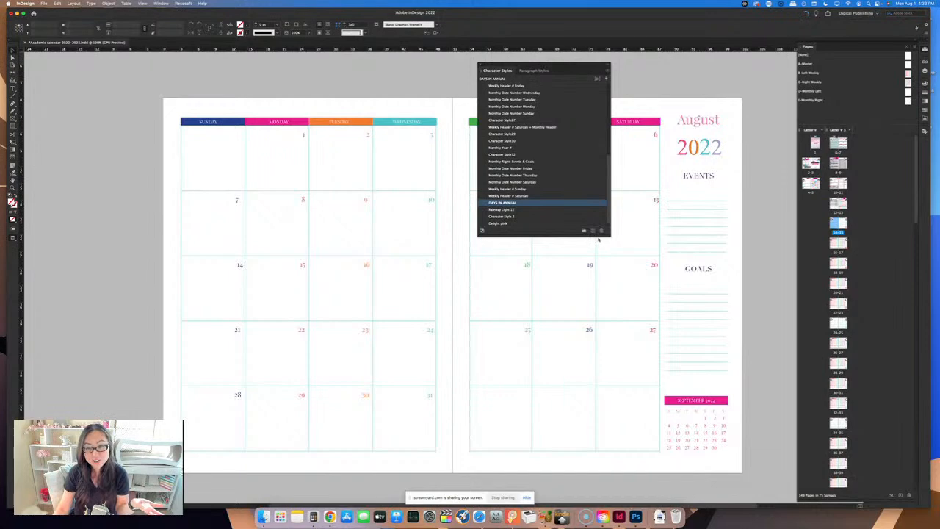
left_click_drag(599, 236, 567, 443)
left_click_drag(549, 72, 115, 66)
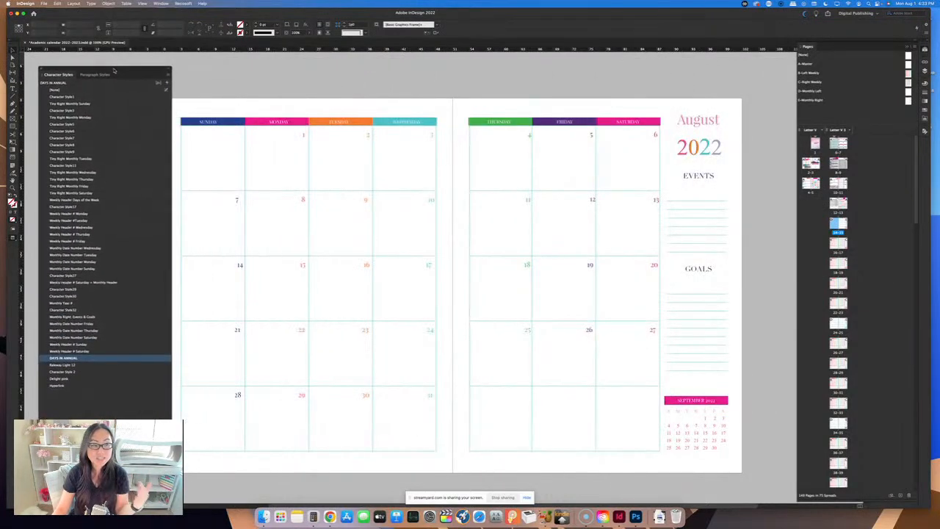
- Examine which character style is applied to the Monday date number 1 on the August monthly spread
double_click(304, 135)
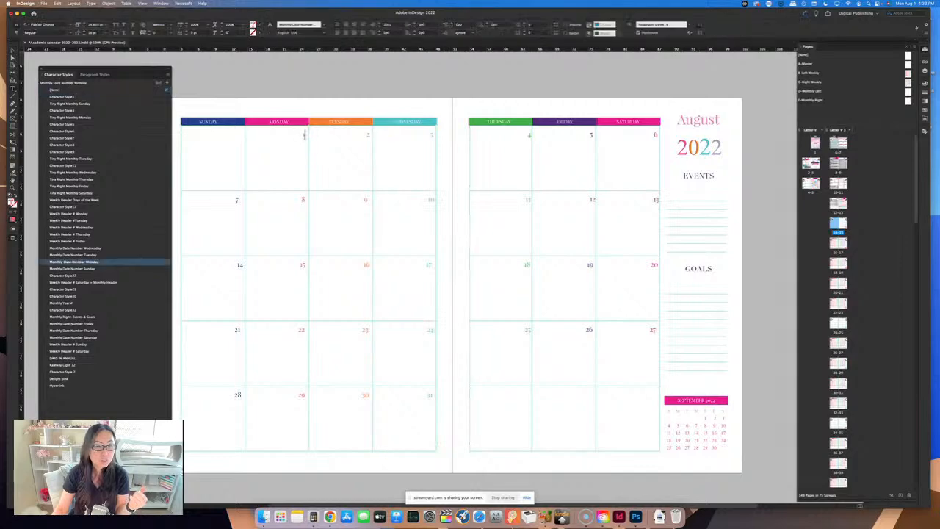
key("Escape")
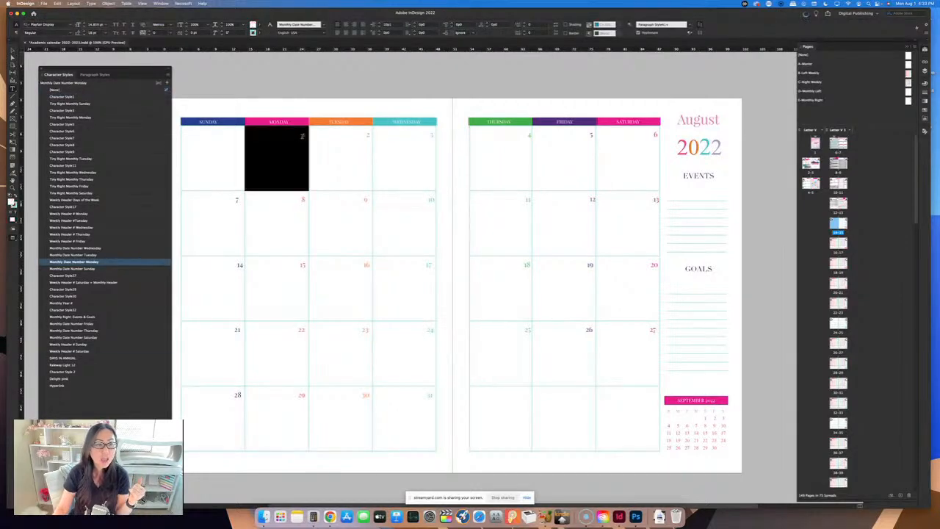
left_click(266, 186)
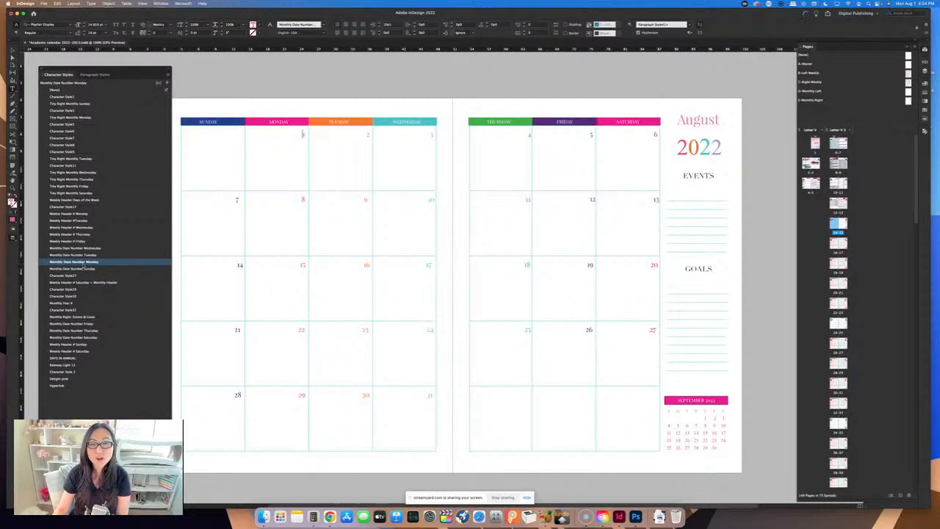
- Examine the basic character formats and the character color of the Monthly Date Number Monday character style
double_click(128, 265)
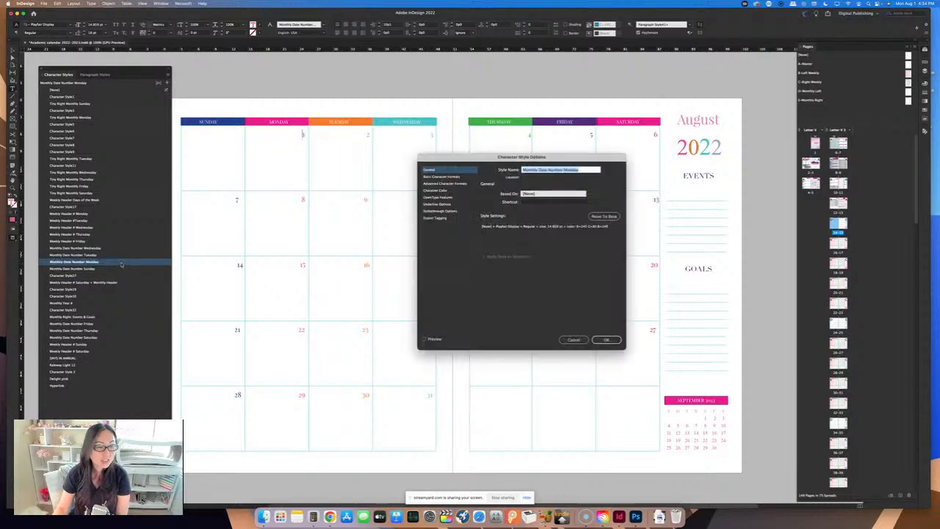
left_click(455, 184)
left_click(459, 177)
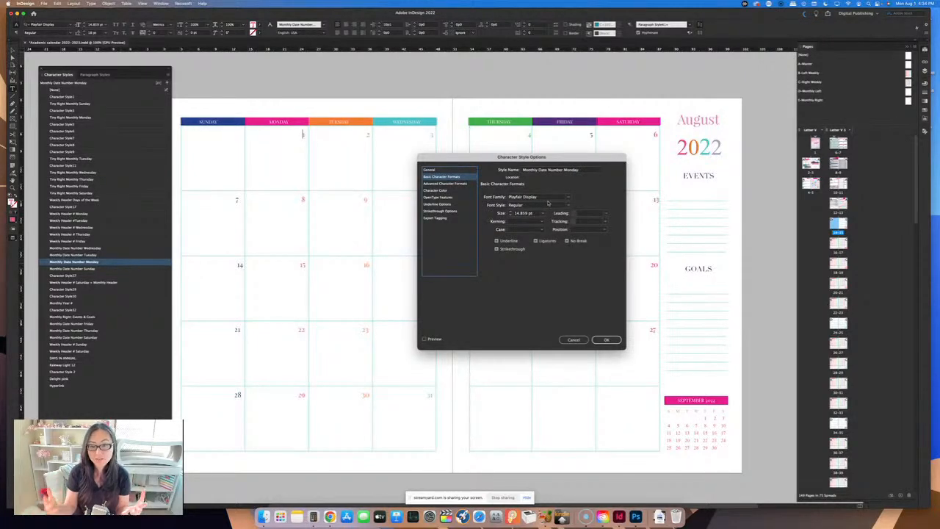
left_click(449, 190)
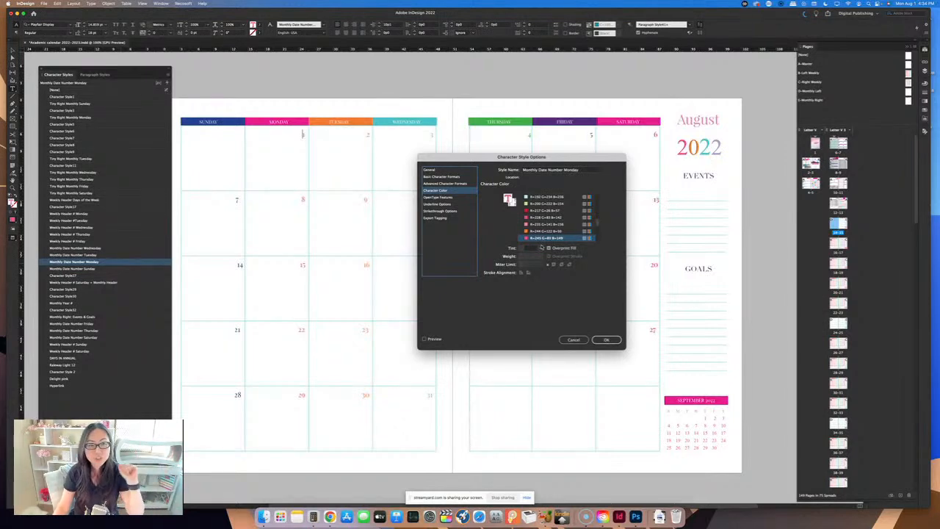
scroll(561, 224, "up", 3)
left_click(607, 340)
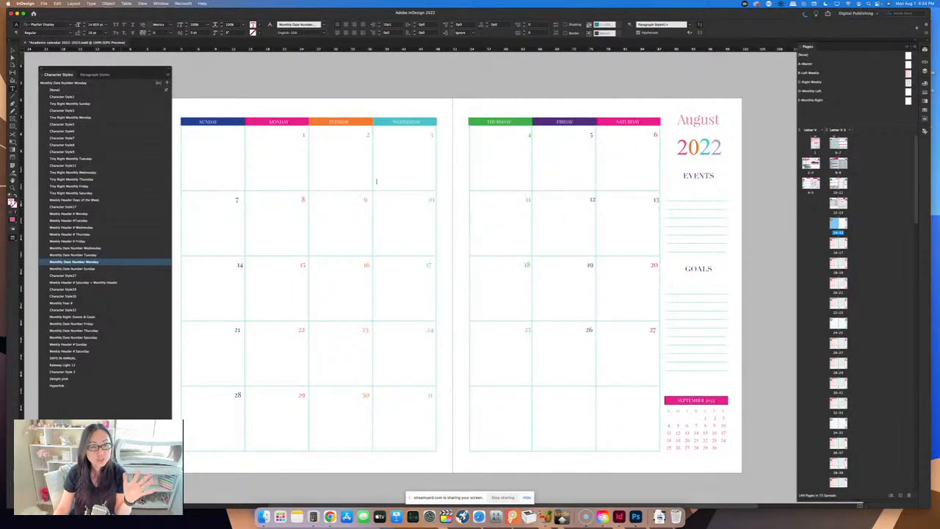
- Set the character color of the Monthly Date Number Monday style to [Black]
double_click(302, 135)
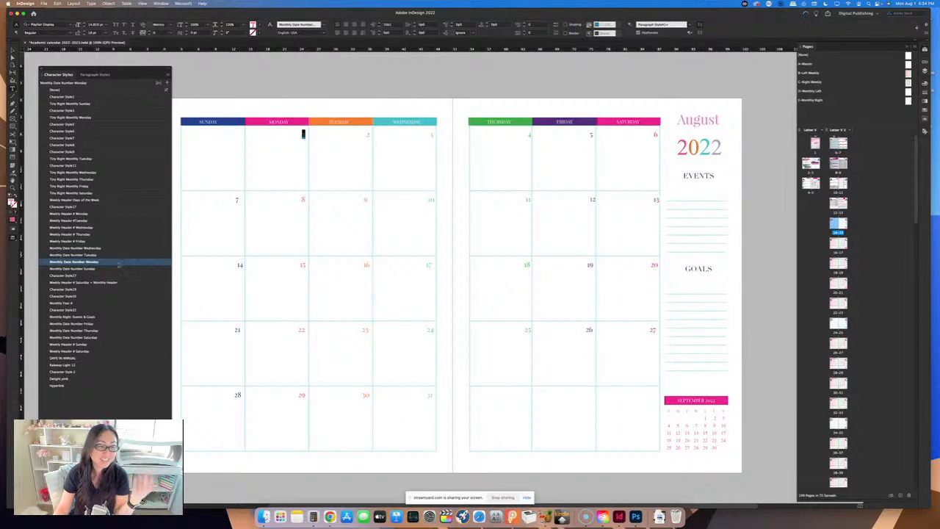
double_click(118, 262)
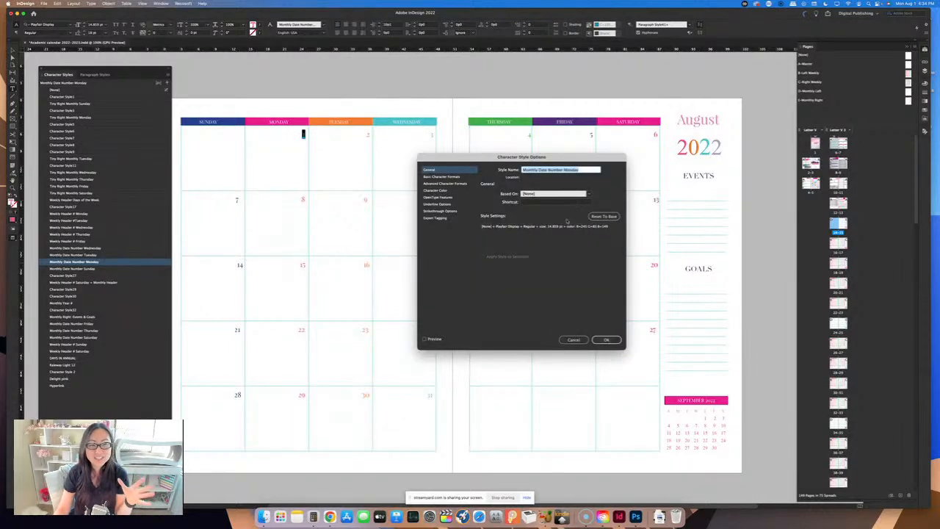
left_click(444, 191)
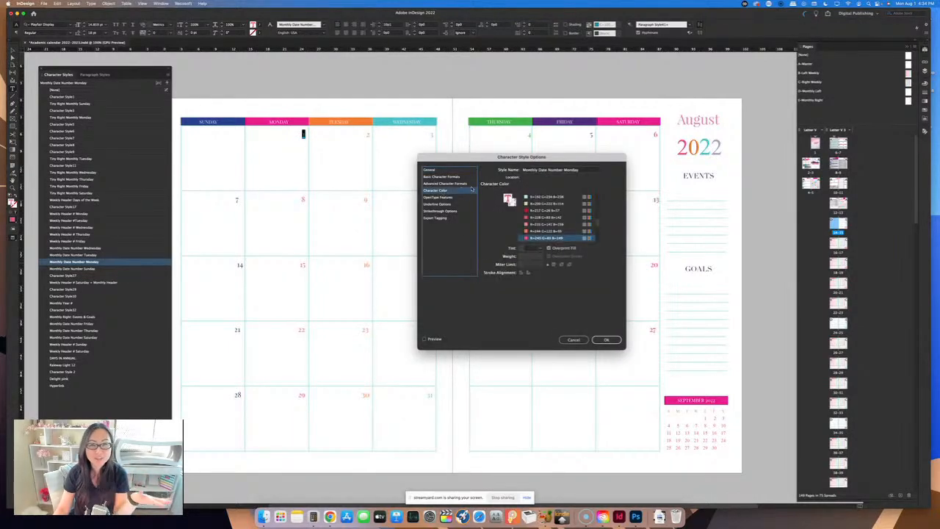
scroll(559, 202, "up", 5)
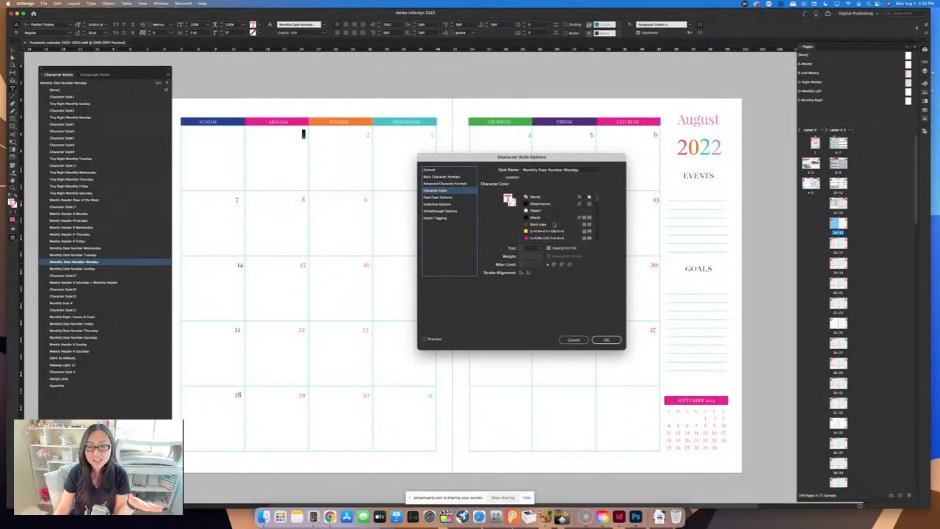
left_click(537, 218)
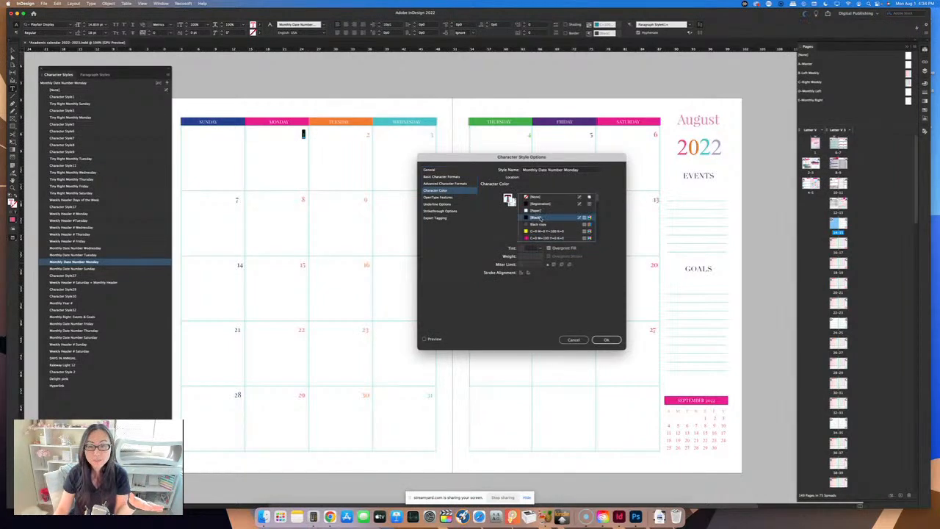
left_click(606, 340)
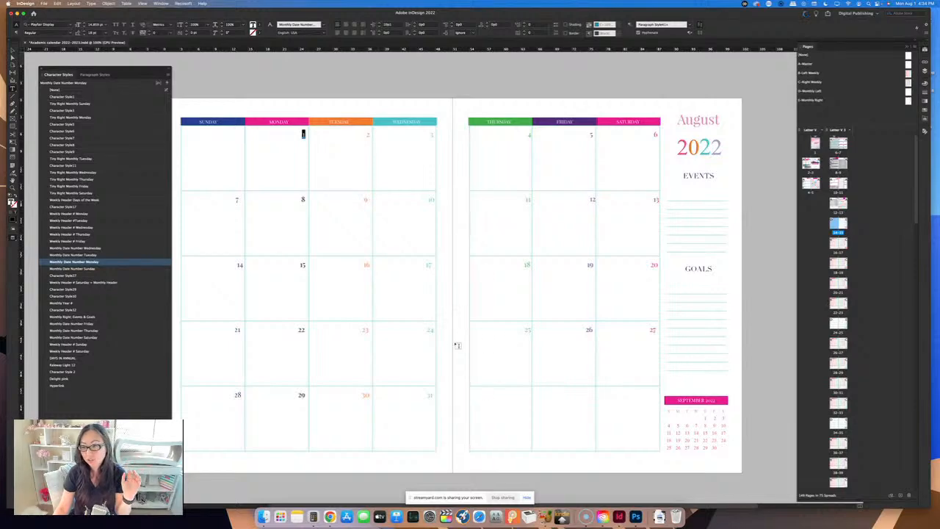
- Check the Monday date numbers on the September 2022 spread 24-25 and the October 2022 spread 34-35
double_click(837, 324)
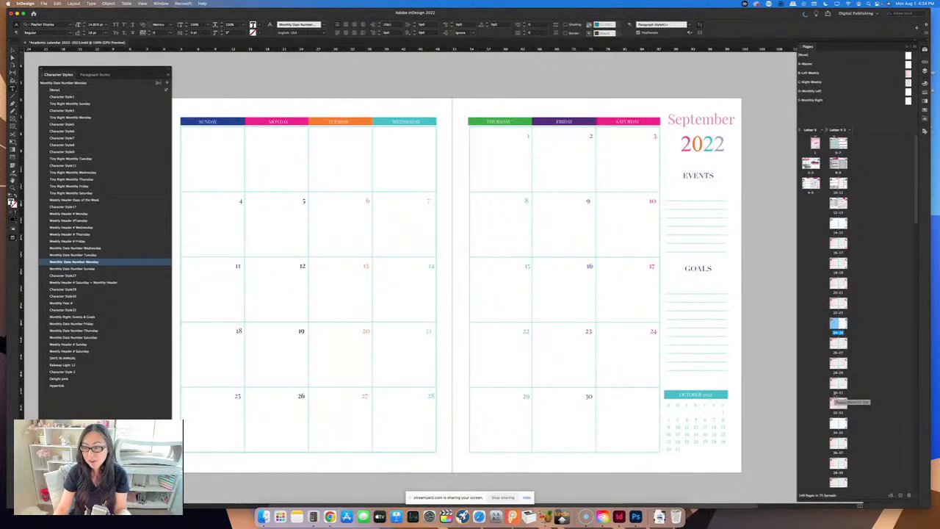
double_click(838, 426)
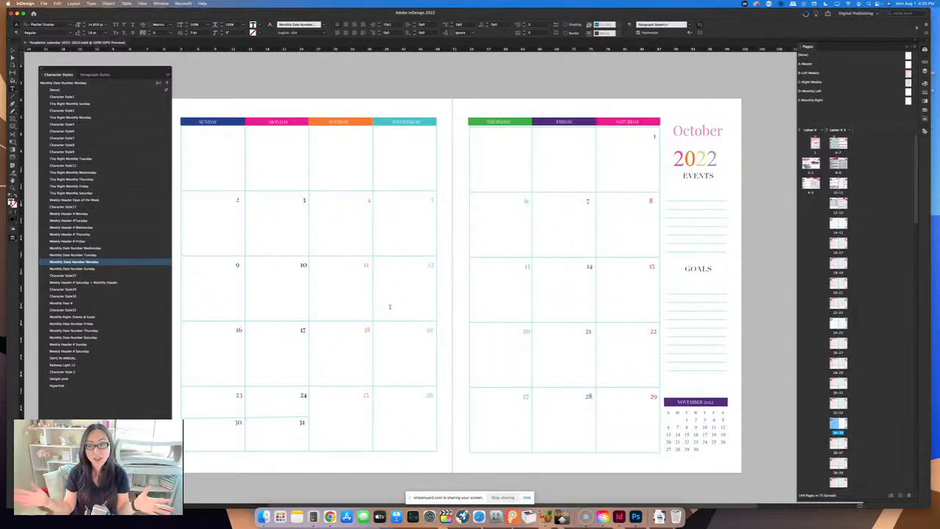
scroll(390, 306, "up", 2)
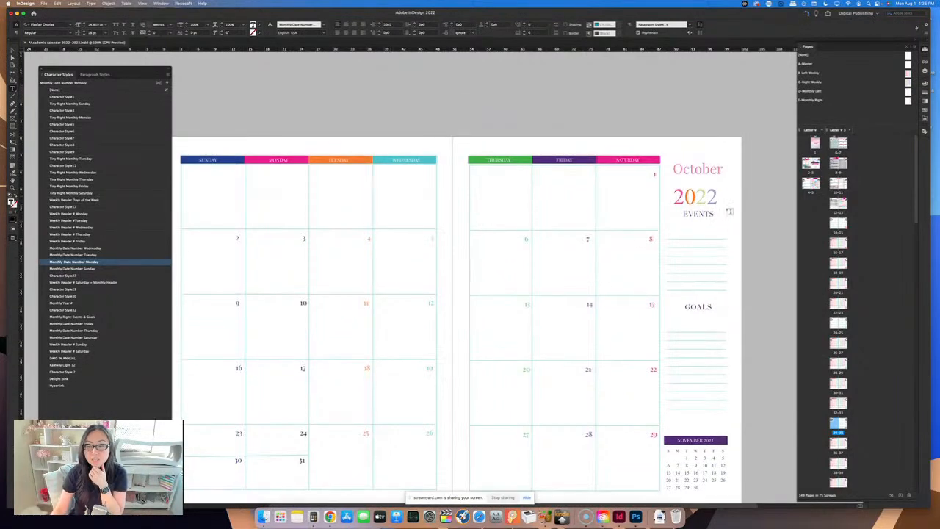
- Examine which character styles are applied to the October title and the year 2022, and return to the Selection tool
left_click(688, 169)
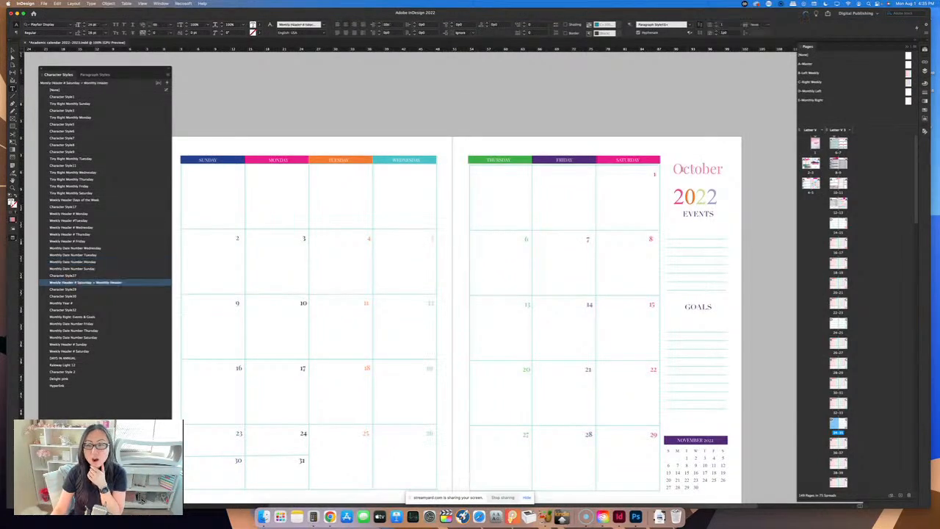
double_click(674, 169)
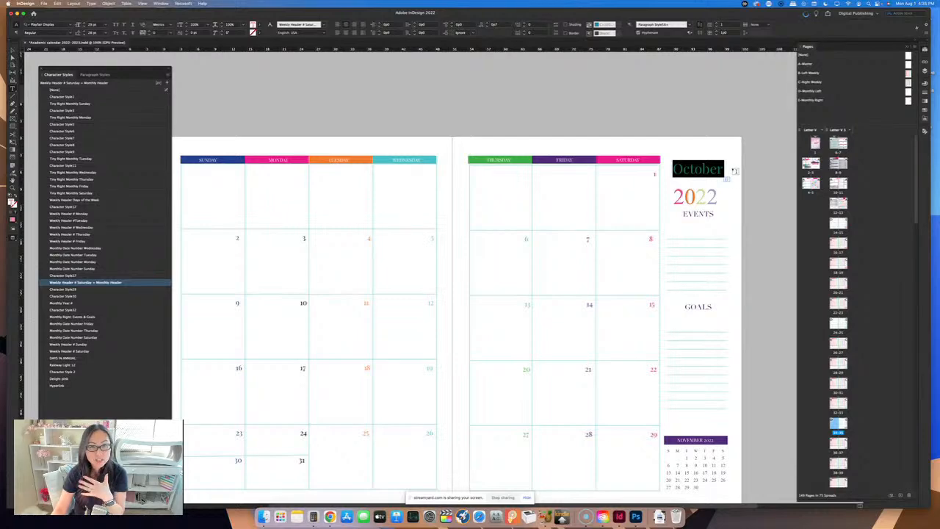
left_click(726, 197)
left_click_drag(726, 197, 695, 199)
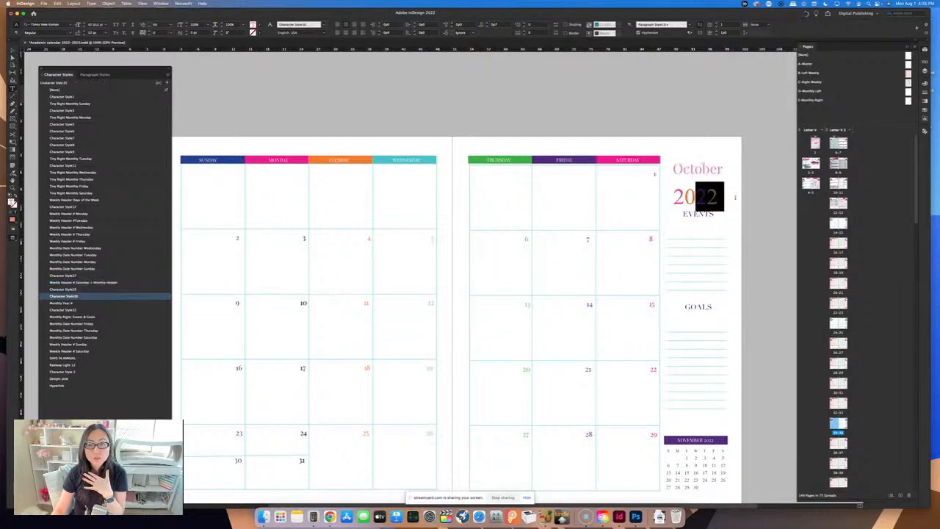
left_click(698, 215)
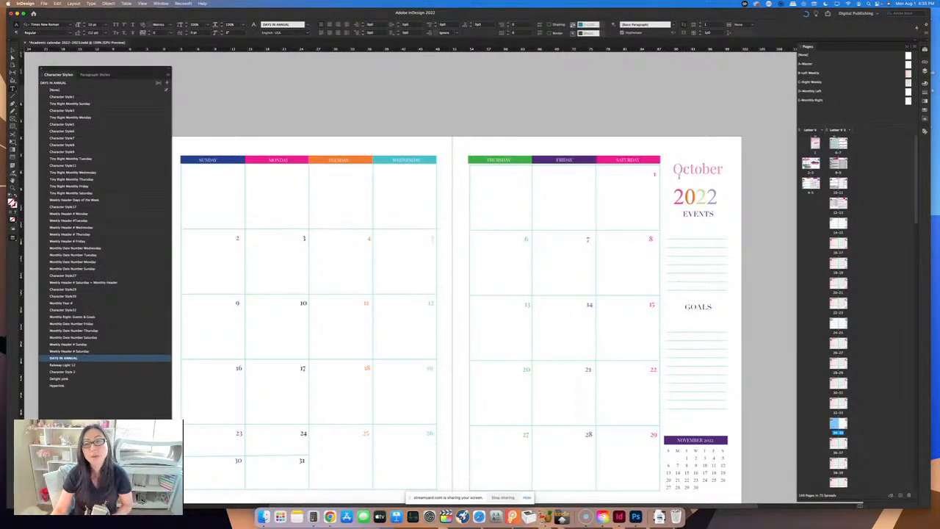
left_click(12, 55)
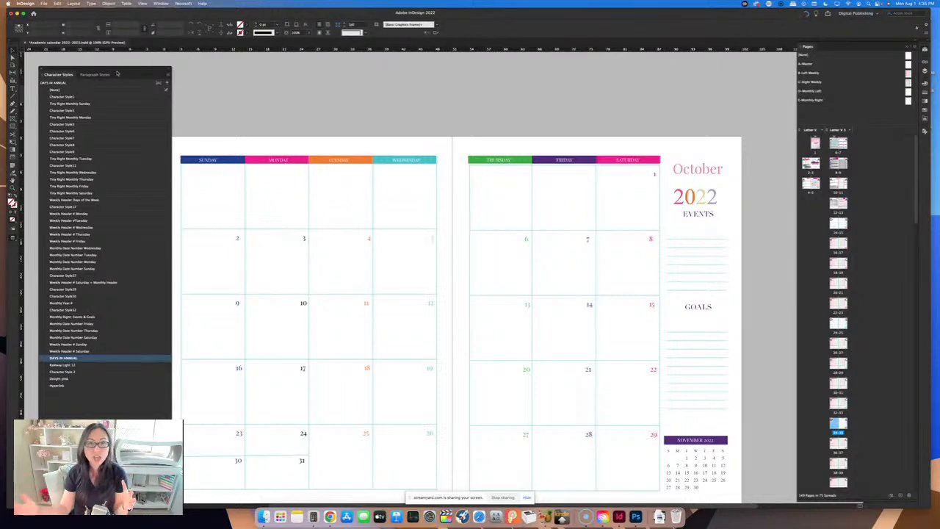
- View the weekly and monthly parent pages one after another, ending on B-Left Weekly
double_click(811, 74)
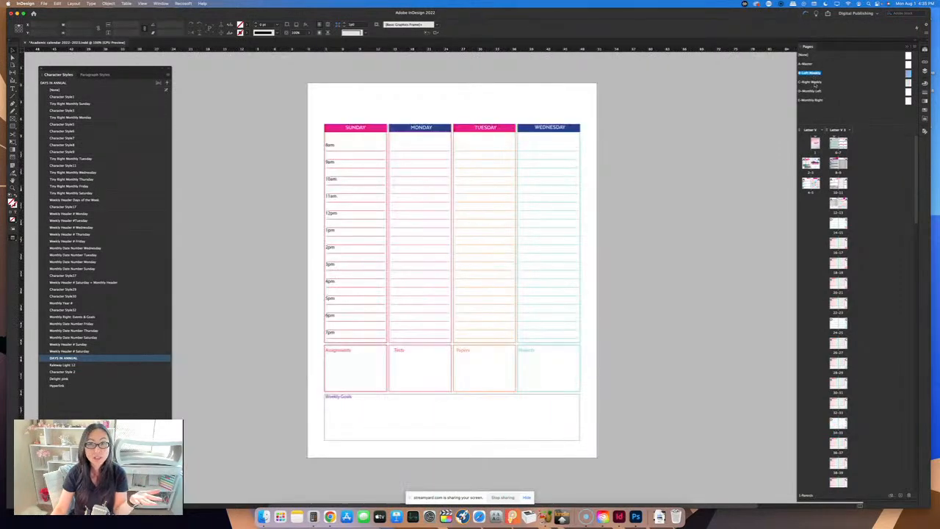
double_click(812, 82)
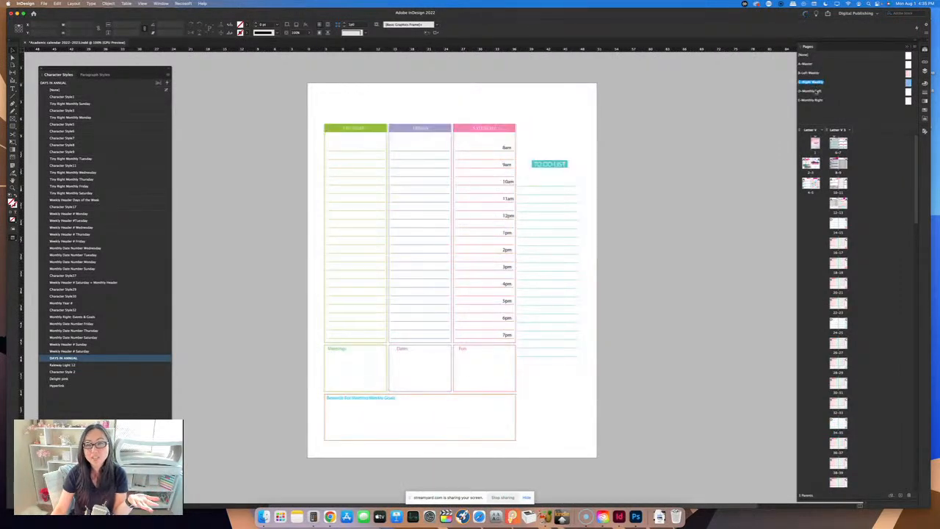
double_click(816, 91)
double_click(813, 99)
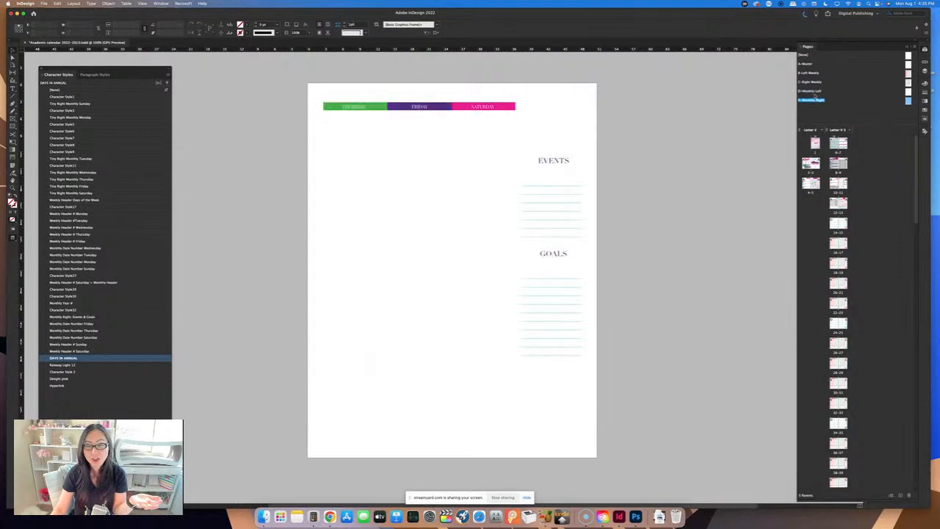
double_click(811, 73)
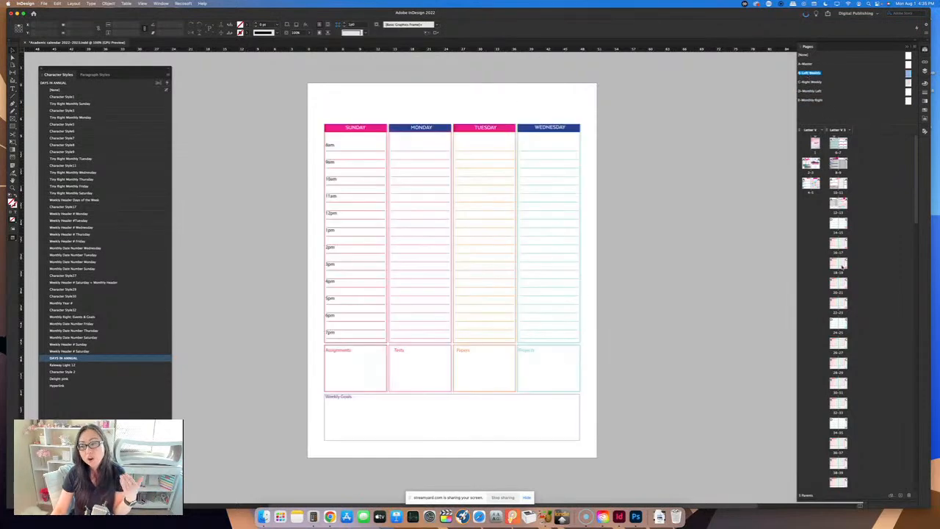
- Try to select the EVENTS and GOALS headings on the August monthly spread, and view their parent page E-Monthly Right
double_click(838, 226)
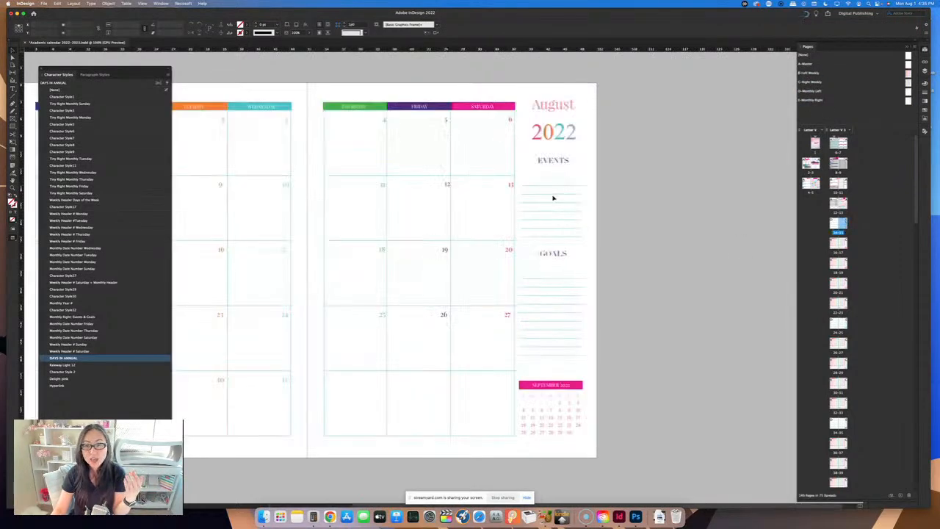
left_click(549, 161)
left_click(553, 254)
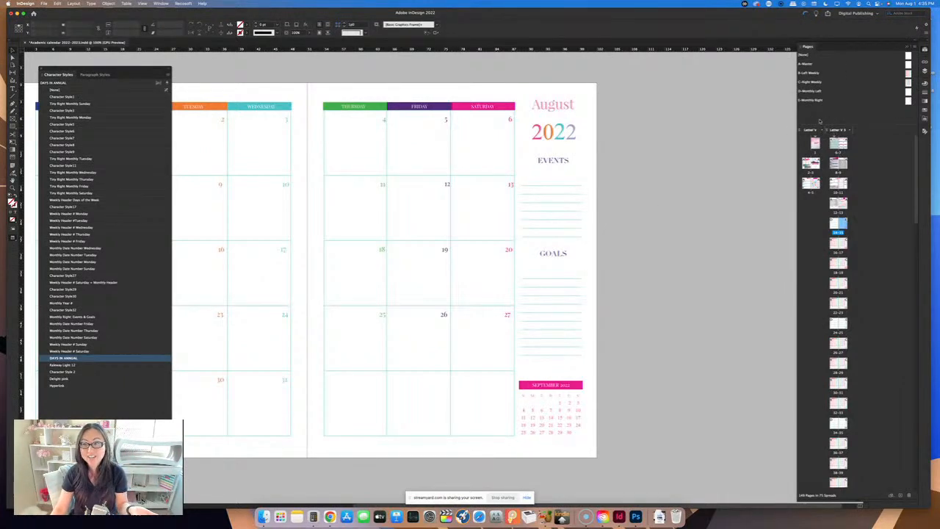
double_click(812, 100)
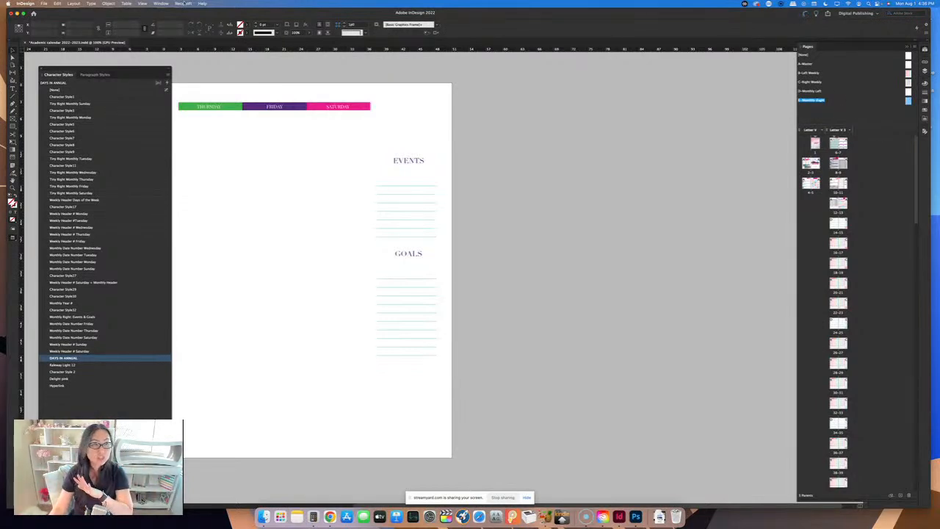
- Look up where Character Styles is offered among the available style panels, leaving the panel selection as it is
left_click(161, 4)
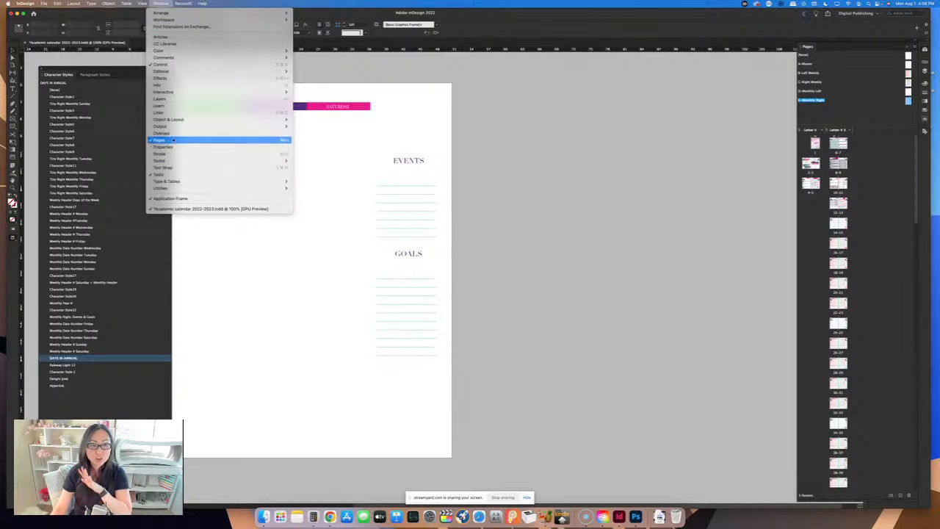
left_click(114, 68)
left_click(161, 4)
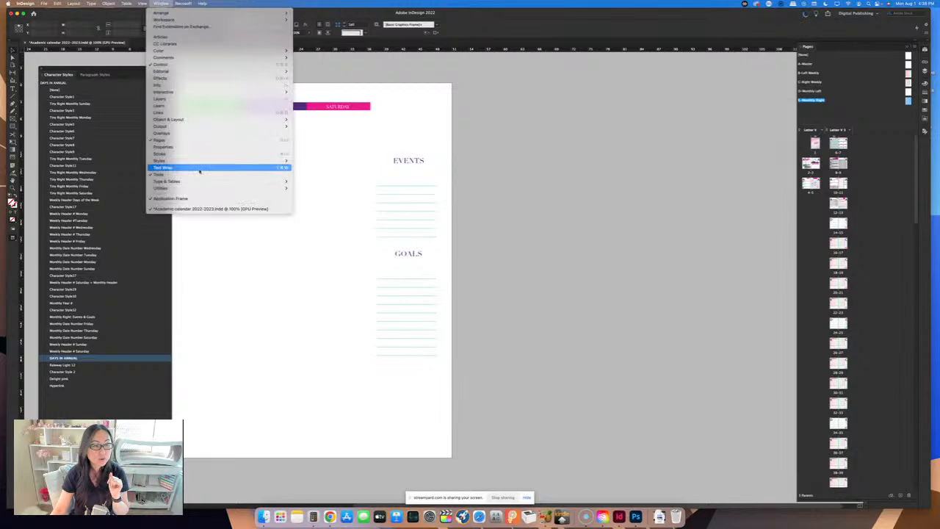
mouse_move(199, 163)
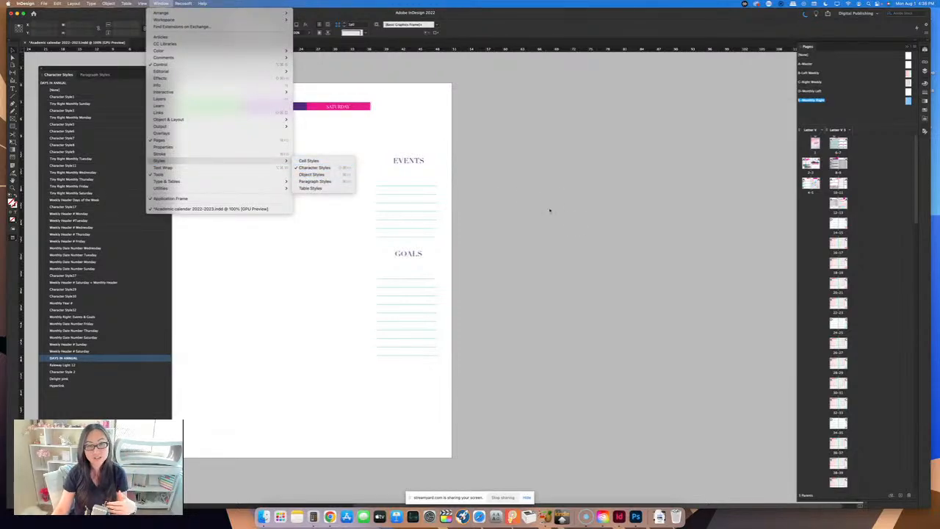
left_click(580, 218)
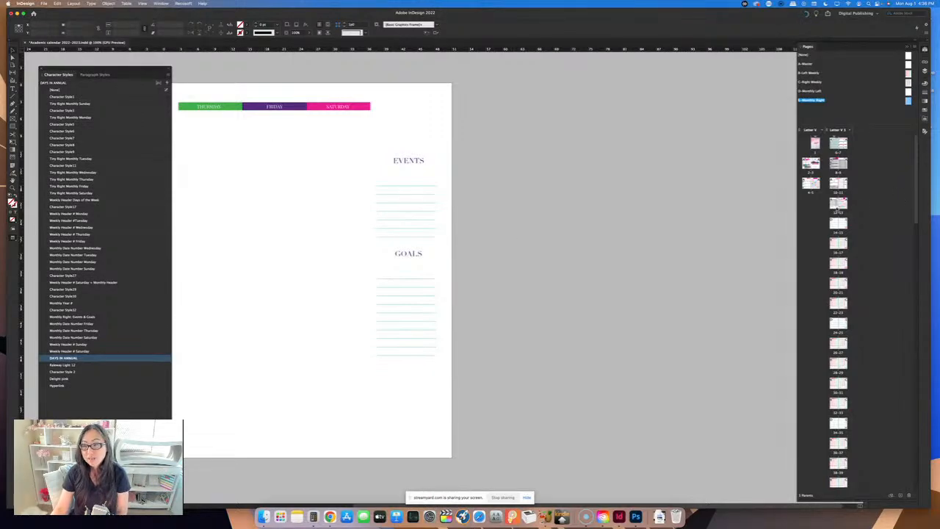
- View the August 2022 monthly spread 14-15 and the academic calendar cover on page 1
double_click(837, 207)
double_click(839, 224)
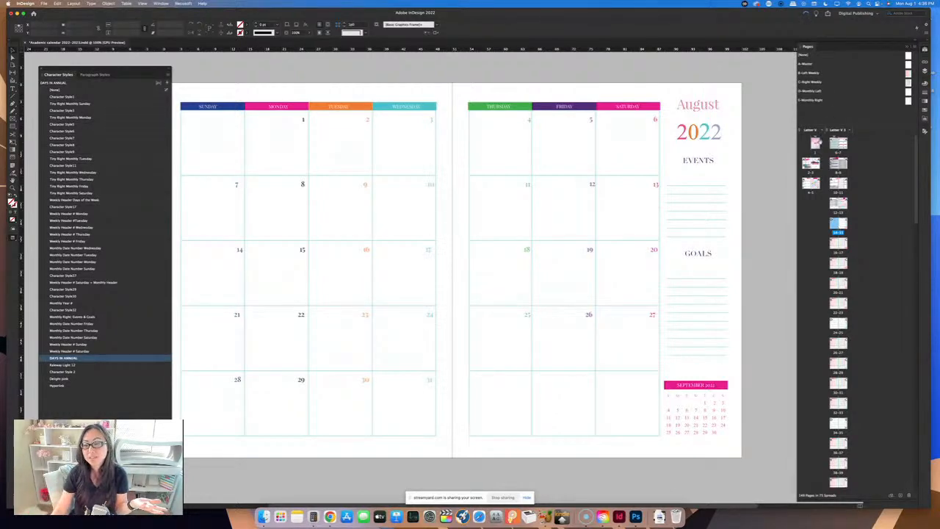
double_click(816, 145)
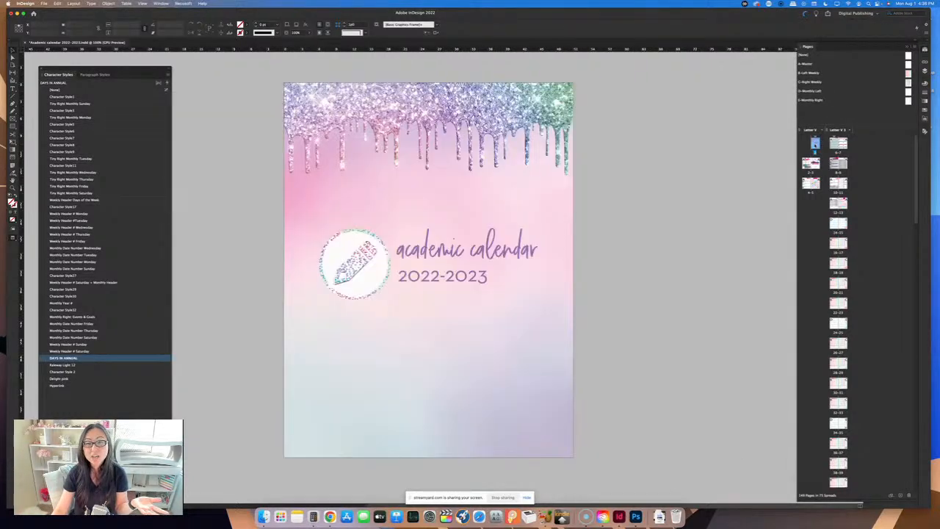
- Delete the glitter-drip background image from the cover page, and undo the deletion
left_click(466, 186)
key("Delete")
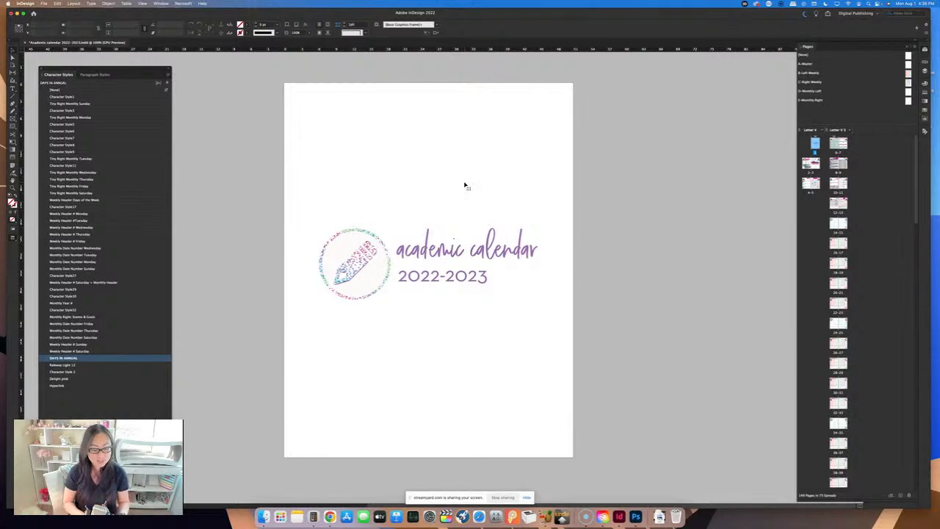
key("super+z")
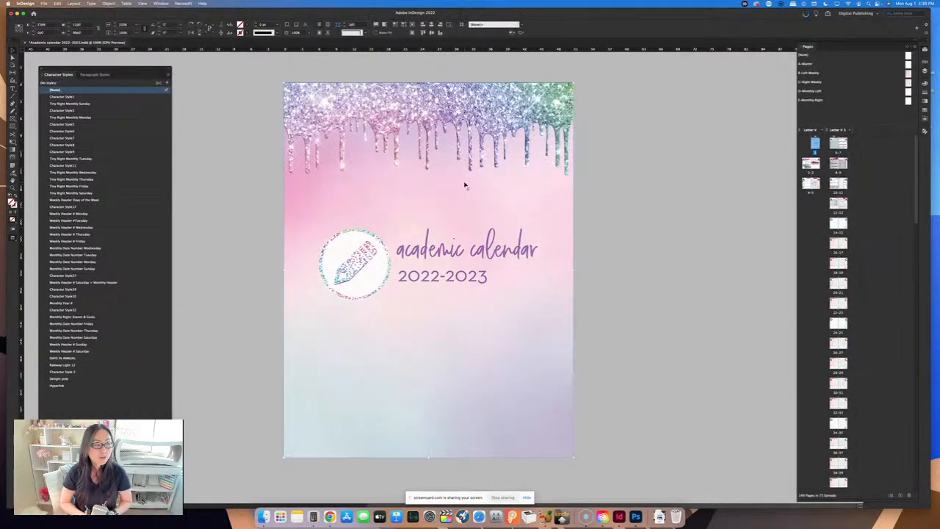